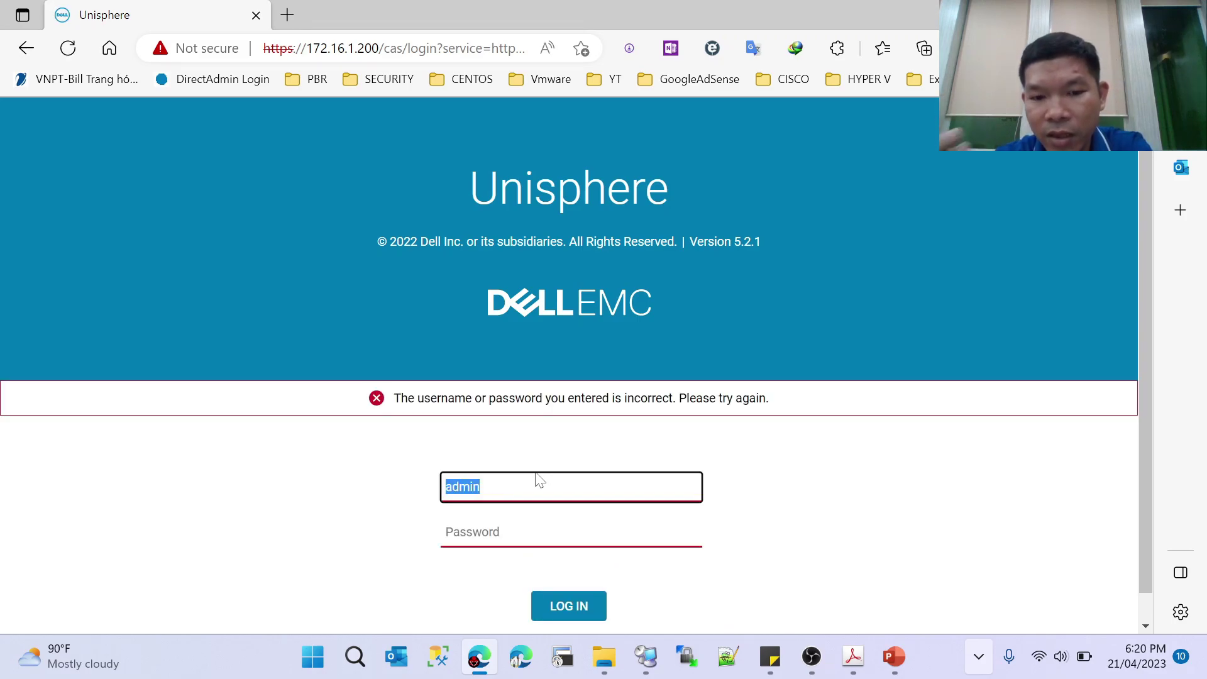
# - Attempt to log in to Unisphere as admin; the attempt fails with an incorrect username or password error
pyautogui.click(894, 656)
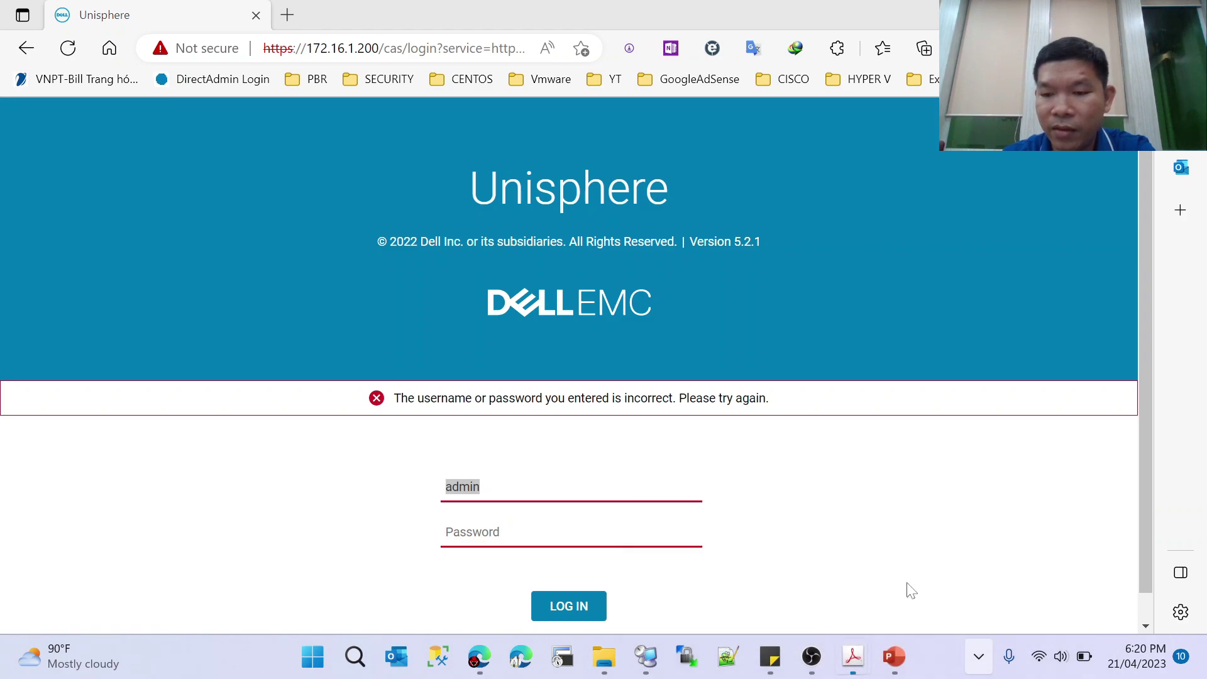
# - In the Unity installation manual, go to the management interface connection chapter's Windows-computer section
pyautogui.click(906, 585)
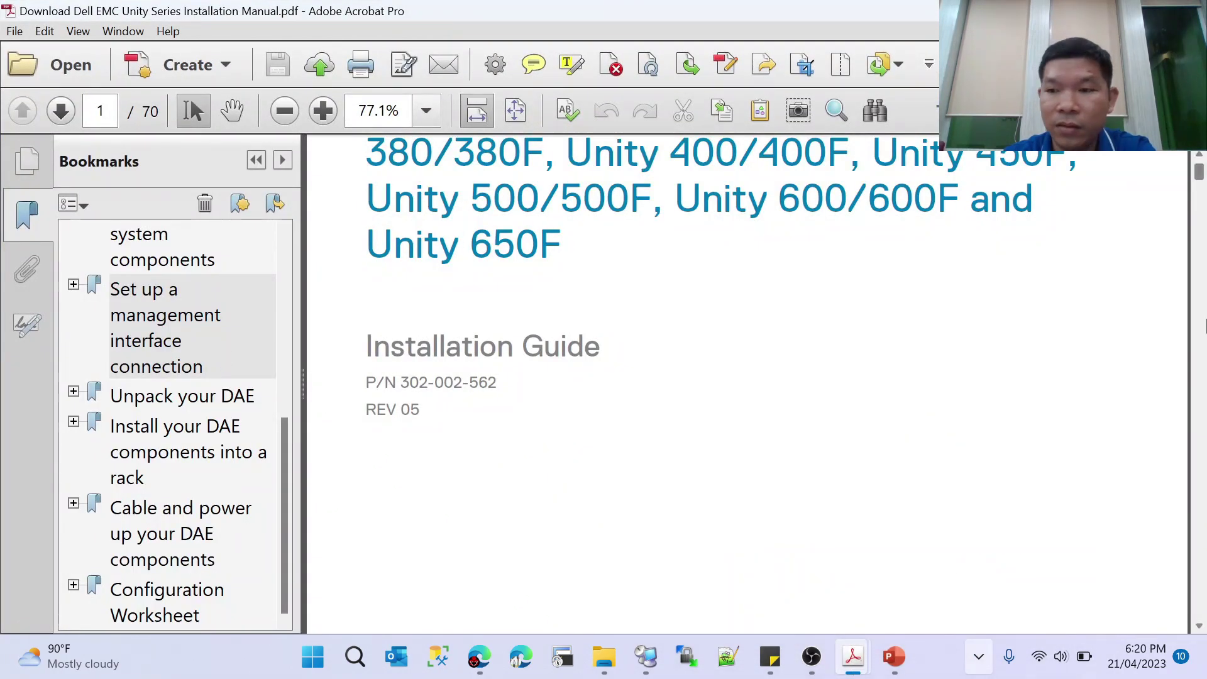
pyautogui.scroll(1, 910, 377)
pyautogui.scroll(-2, 910, 377)
pyautogui.moveTo(1203, 187); pyautogui.dragTo(1174, 305)
pyautogui.click(152, 357)
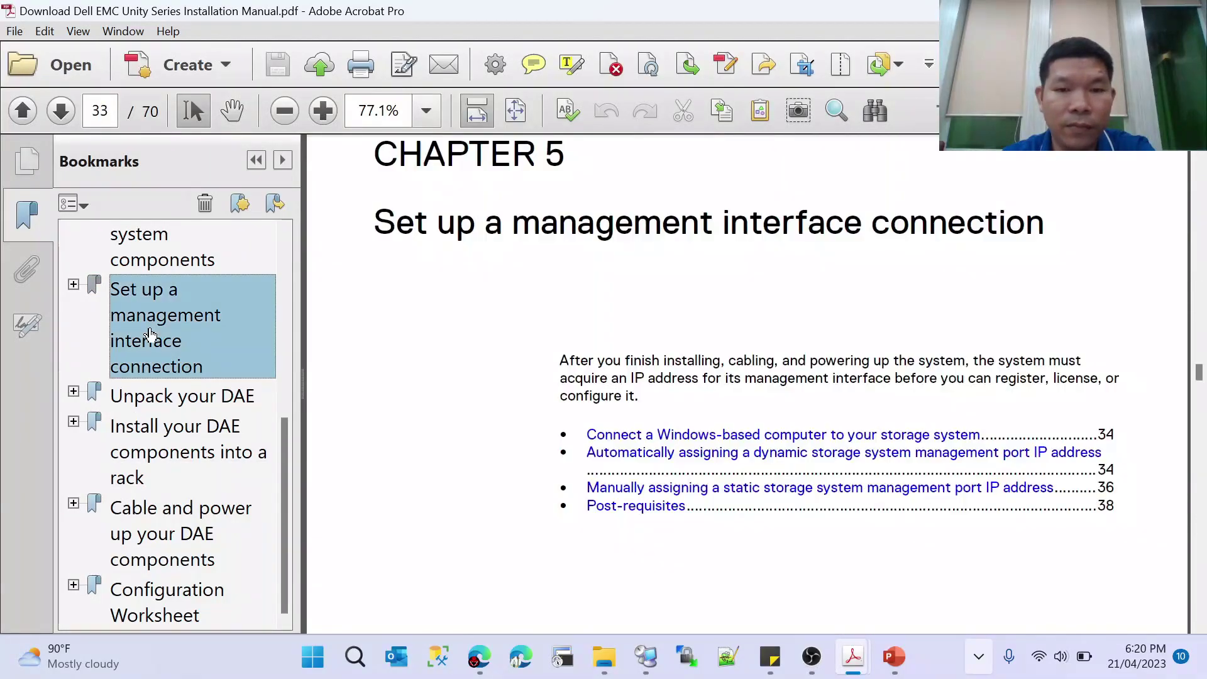
pyautogui.click(659, 440)
pyautogui.scroll(4, 691, 405)
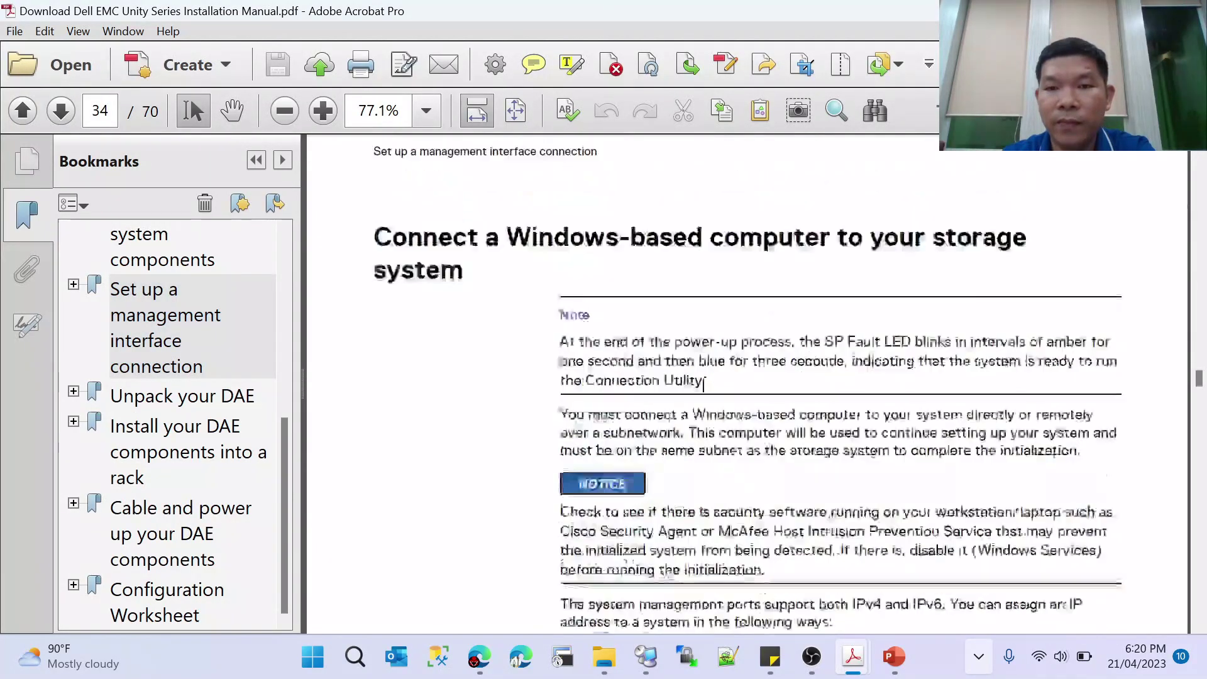
pyautogui.scroll(-6, 727, 437)
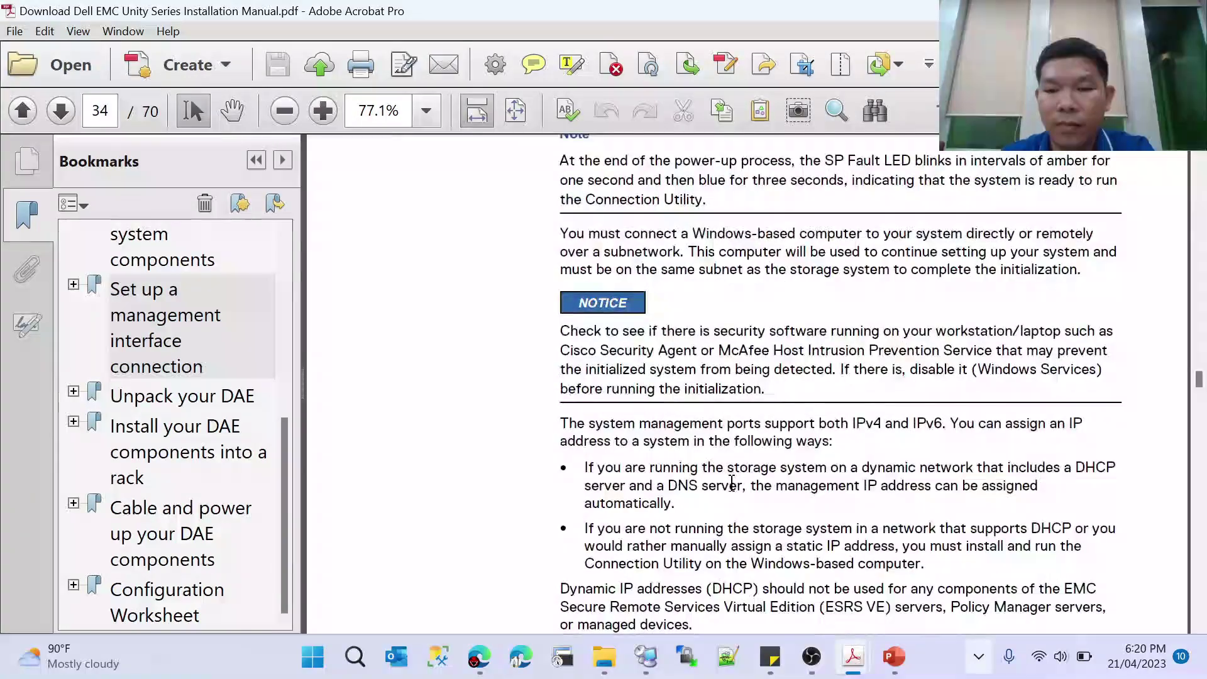
pyautogui.scroll(-1, 732, 484)
pyautogui.moveTo(1199, 383); pyautogui.dragTo(1199, 378)
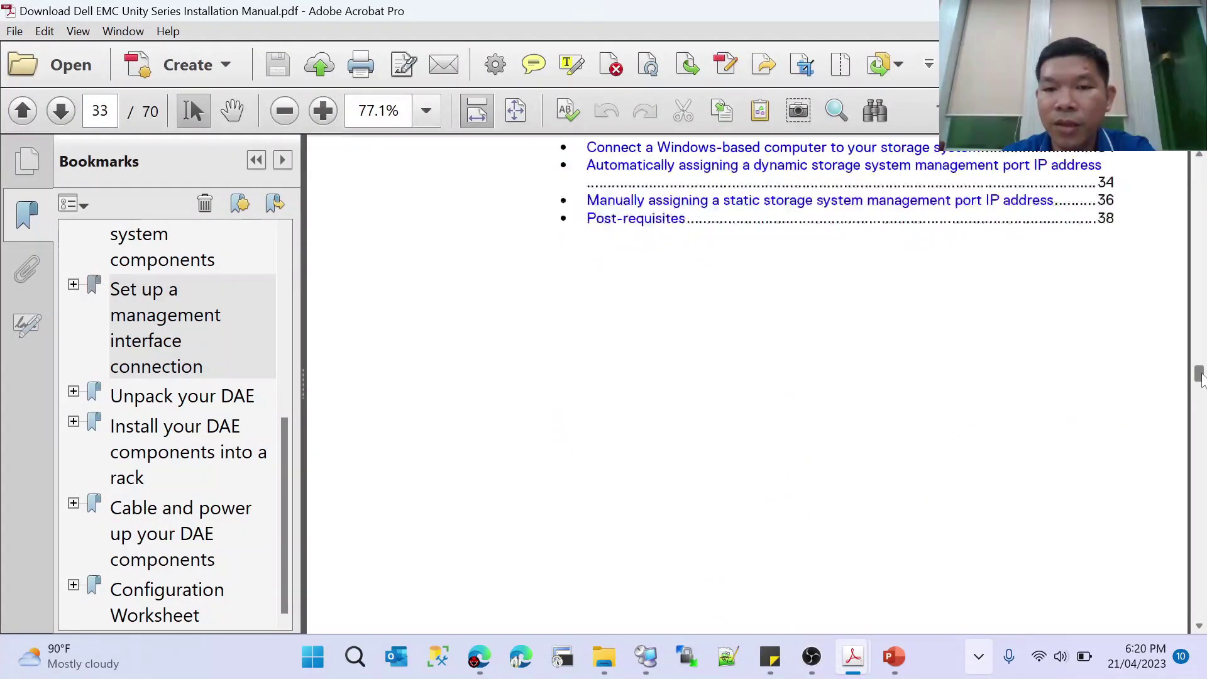
# - Find the default login credentials on page 35 and select the default password
pyautogui.scroll(3, 779, 240)
pyautogui.click(749, 239)
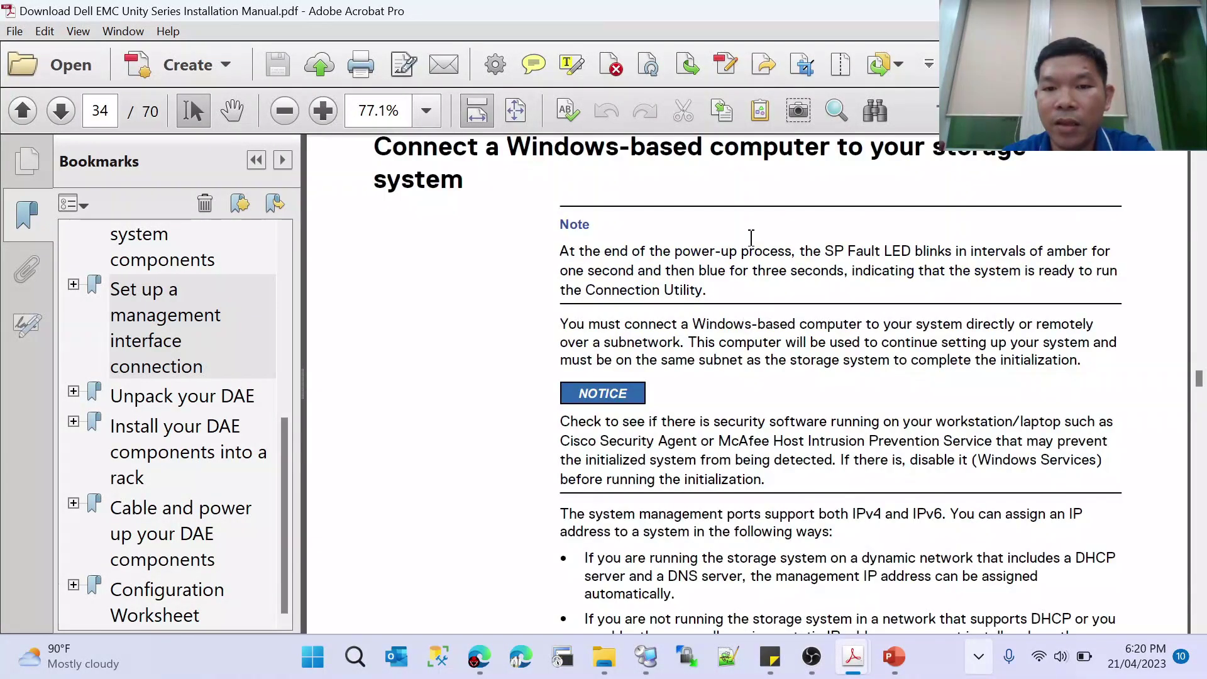
pyautogui.click(1198, 627)
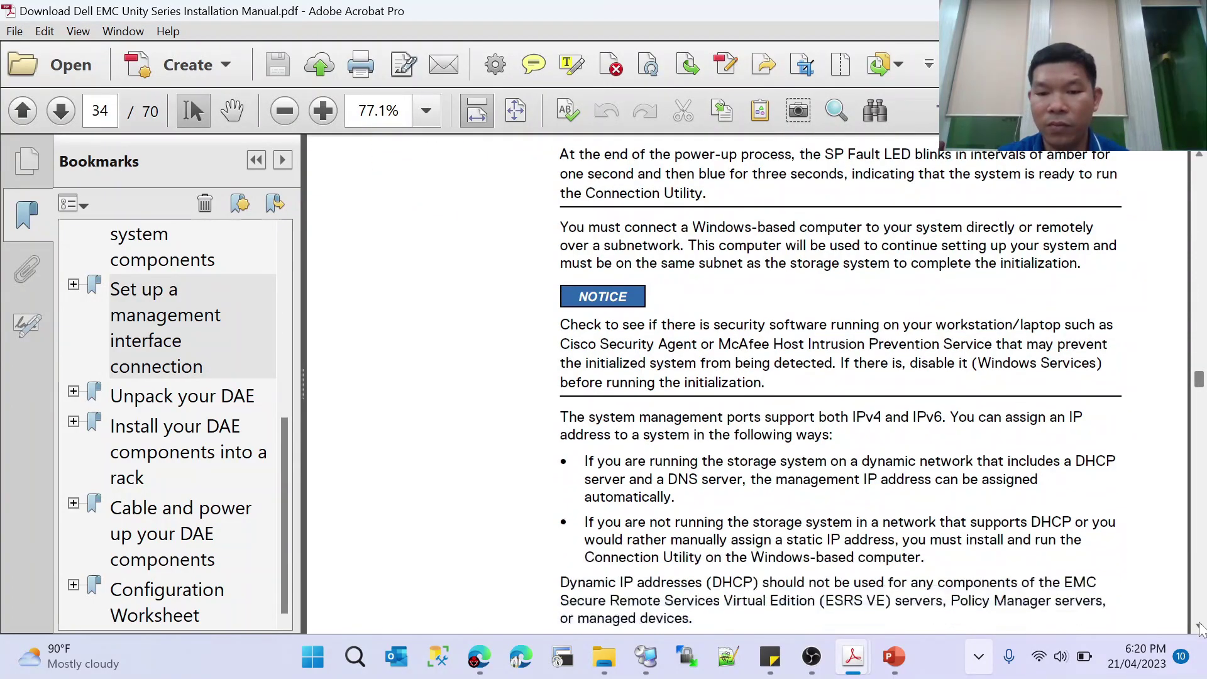
pyautogui.moveTo(1199, 627); pyautogui.dragTo(1199, 626)
pyautogui.scroll(3, 868, 359)
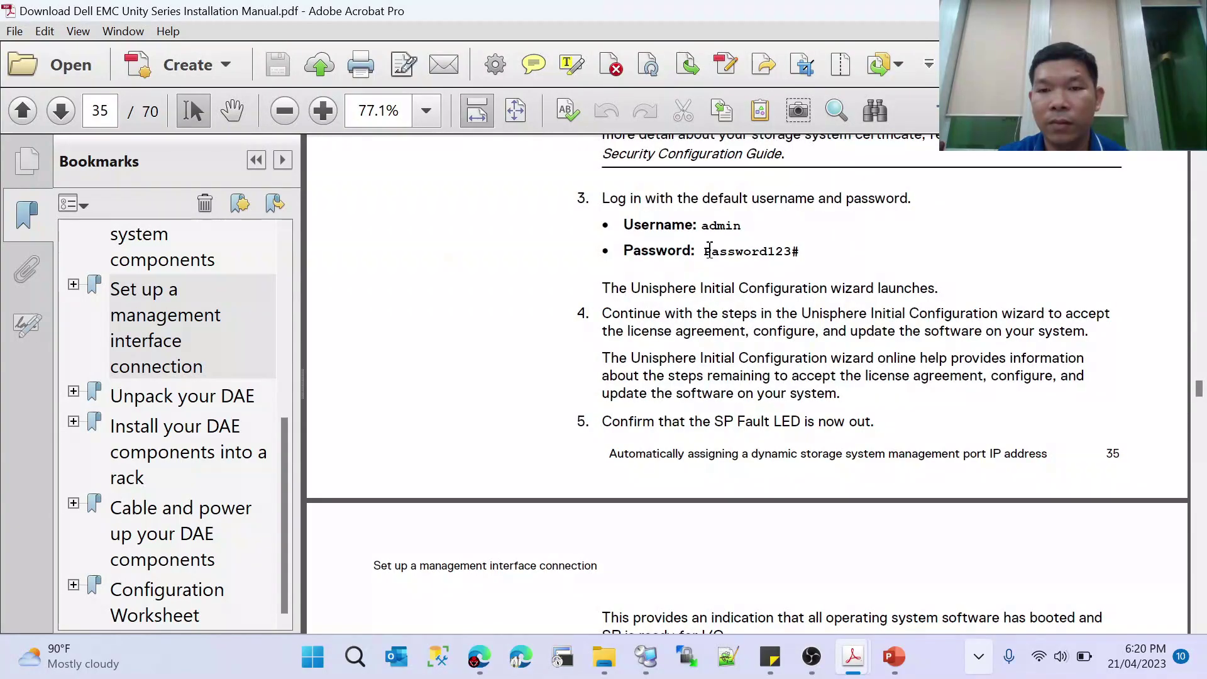
pyautogui.moveTo(801, 251); pyautogui.dragTo(706, 263)
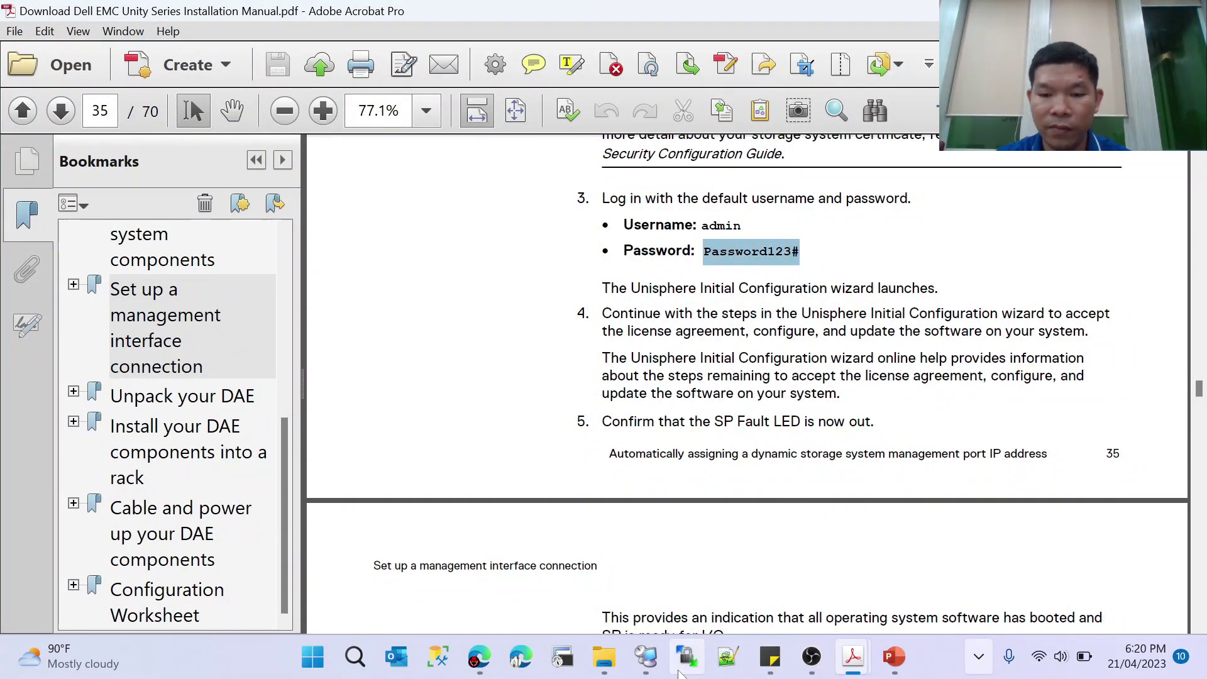
# - Paste the manual's default password for admin, check it, and log in to Unisphere
pyautogui.click(479, 656)
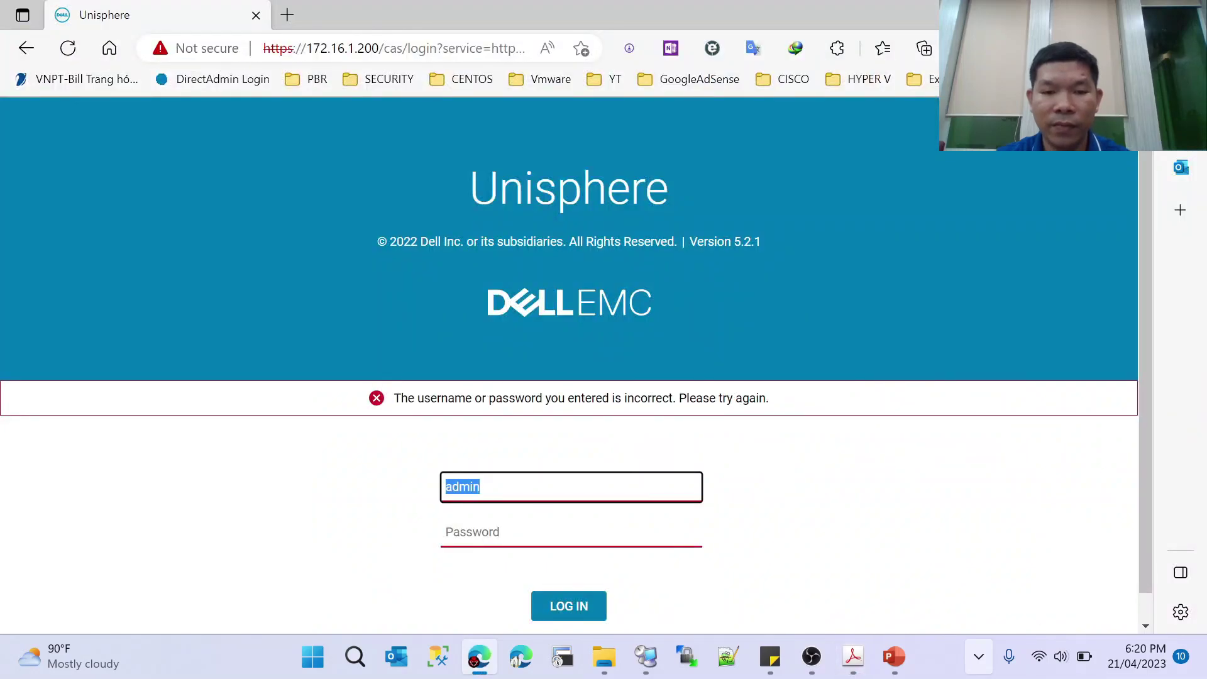
pyautogui.press('Tab')
pyautogui.hotkey('ctrl', 'v')
pyautogui.click(689, 533)
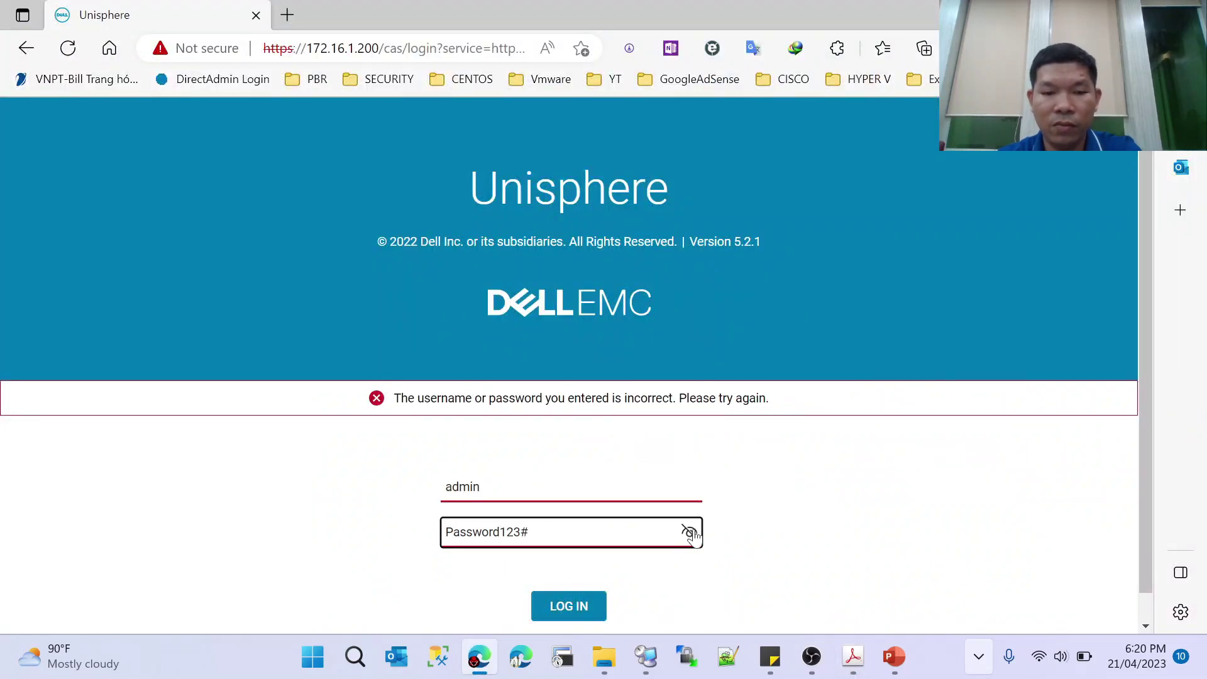
pyautogui.click(556, 600)
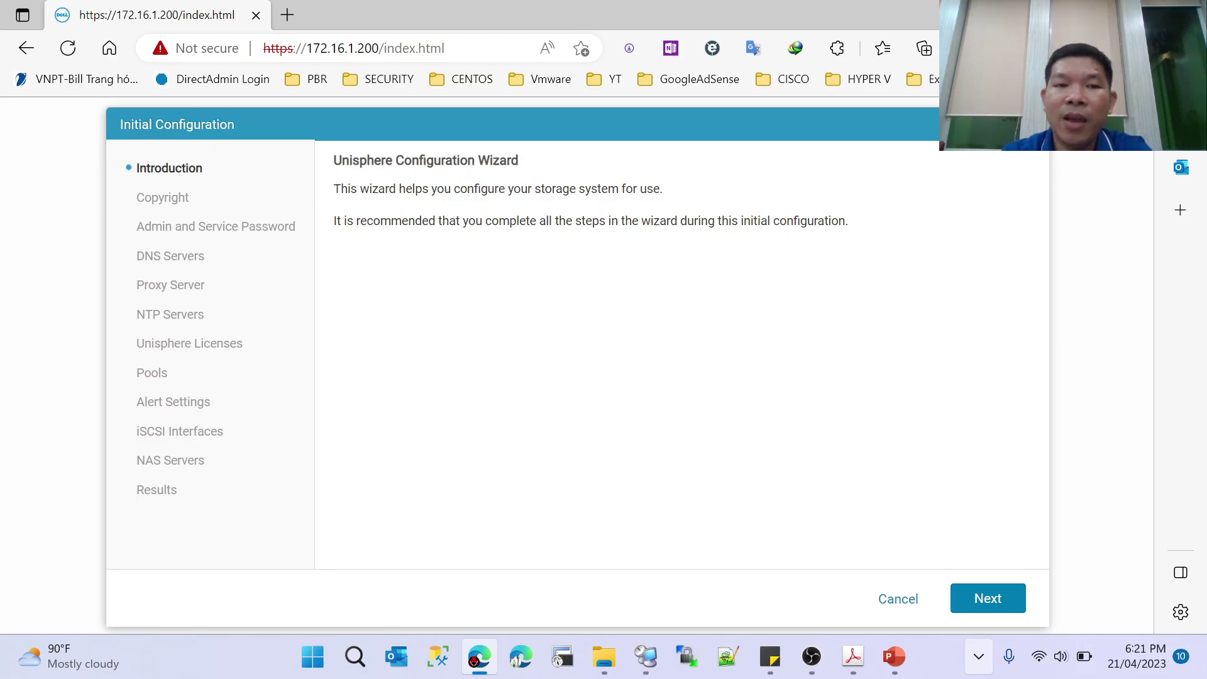
# - Advance the Initial Configuration wizard from Introduction to the Copyright step
pyautogui.moveTo(348, 189); pyautogui.dragTo(675, 204)
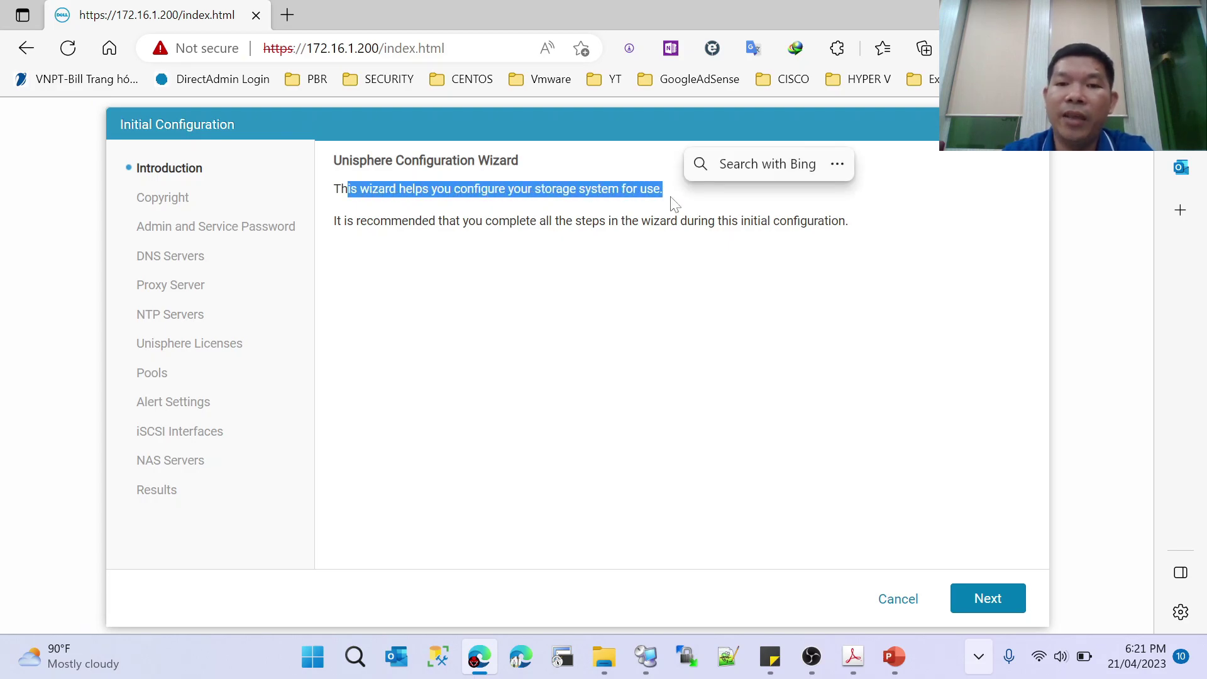
pyautogui.click(617, 210)
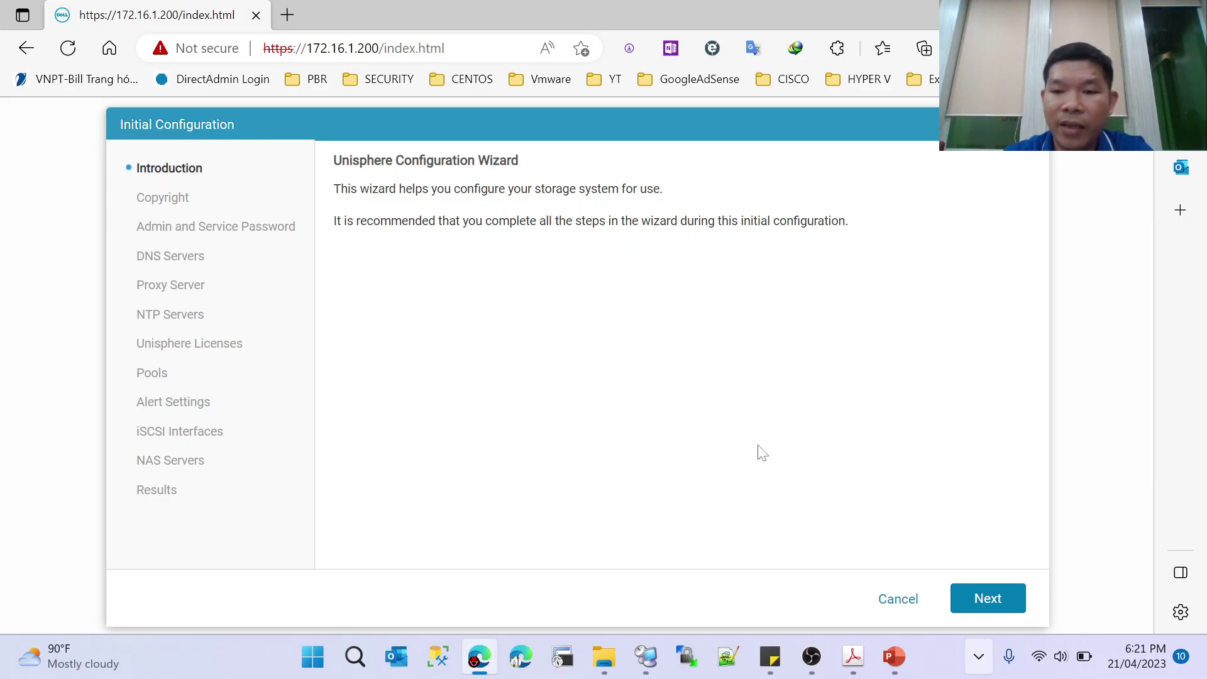
pyautogui.click(990, 600)
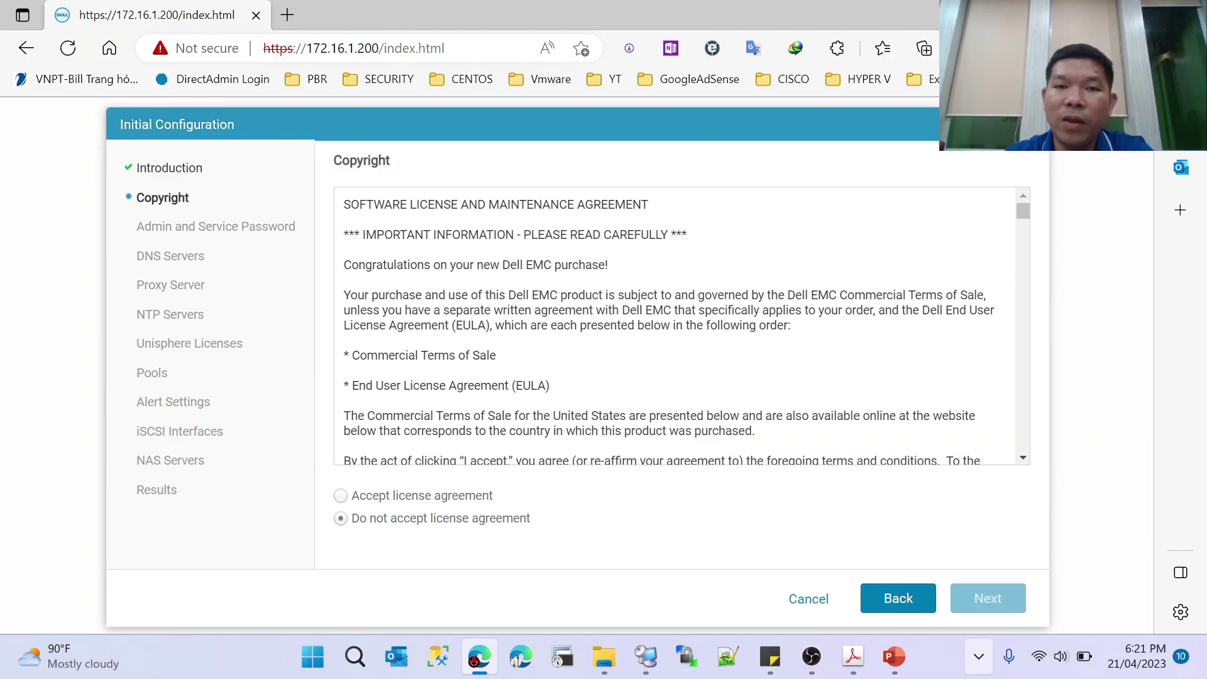
# - Accept the software license agreement and continue to the Admin and Service Password step
pyautogui.click(340, 496)
pyautogui.moveTo(1025, 217); pyautogui.dragTo(1004, 471)
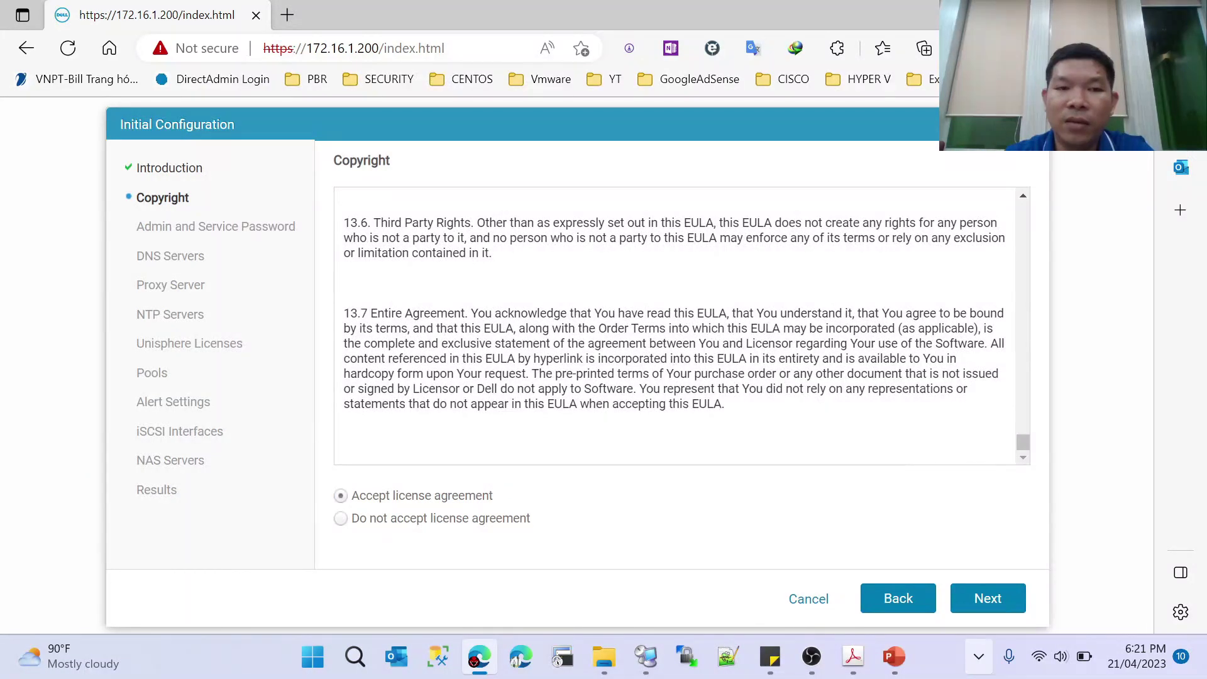
pyautogui.click(984, 600)
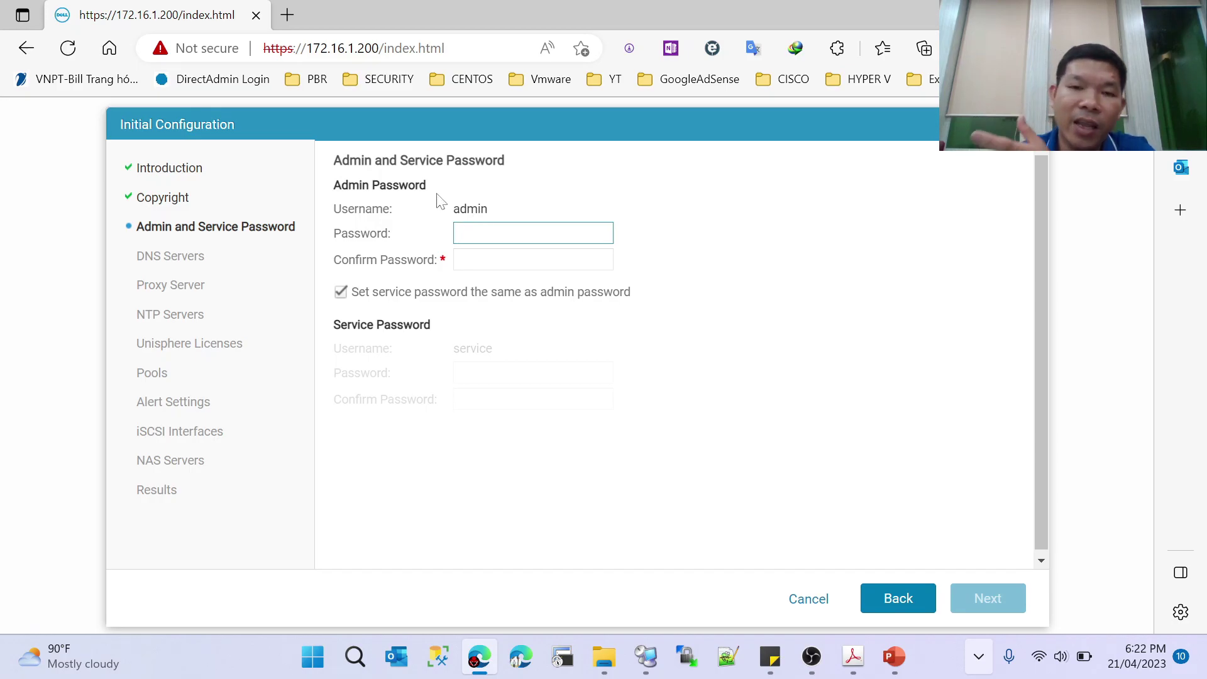
# - Bring up the open Acrobat documents from the taskbar while the password step is shown
pyautogui.click(855, 660)
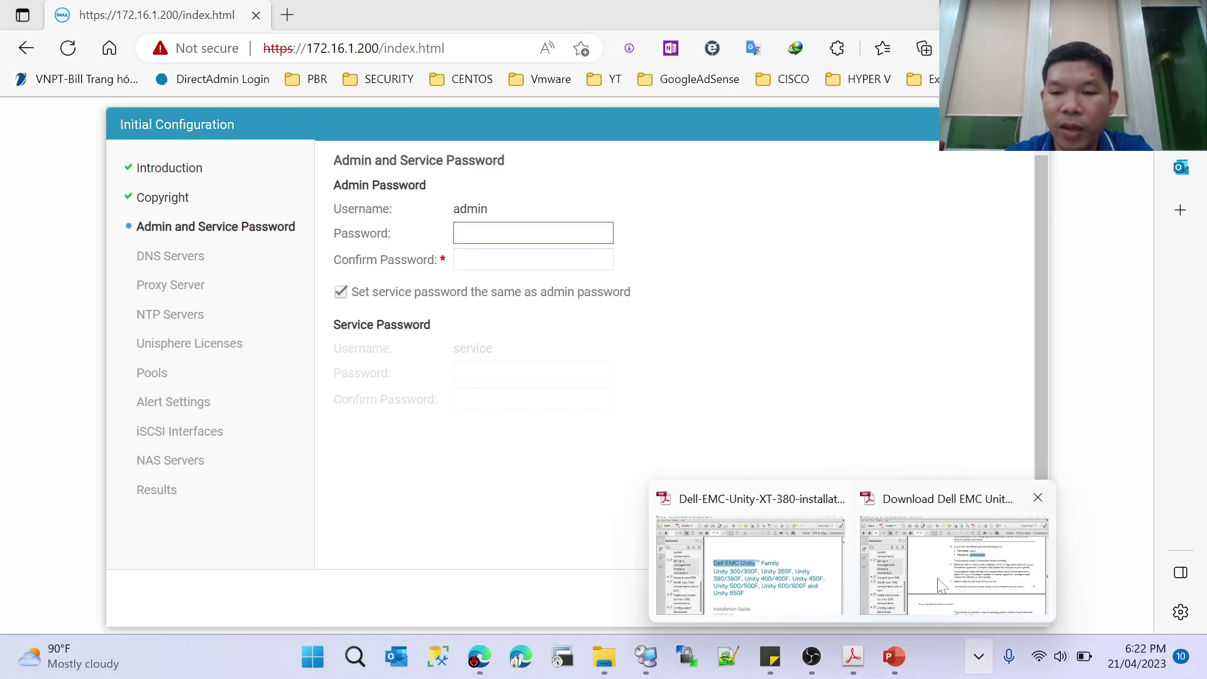
# - Browse the XT 380 guide's cable/power-up and management interface chapters, then return to Unisphere
pyautogui.click(748, 553)
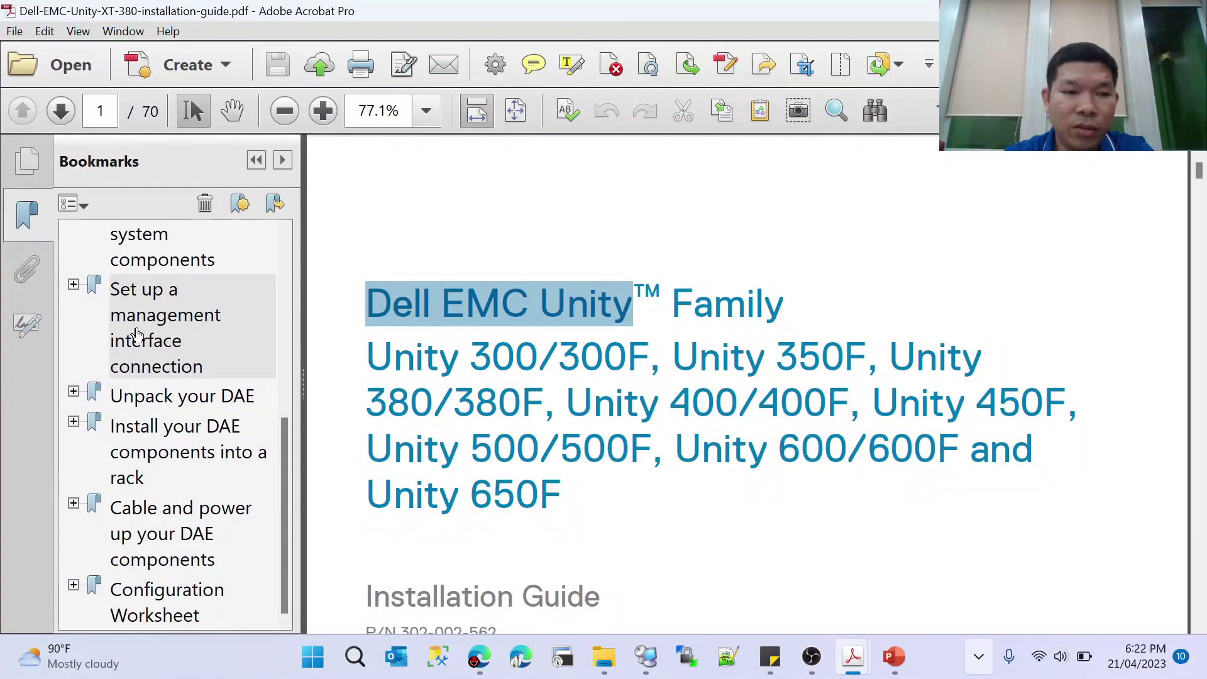
pyautogui.moveTo(286, 460); pyautogui.dragTo(279, 394)
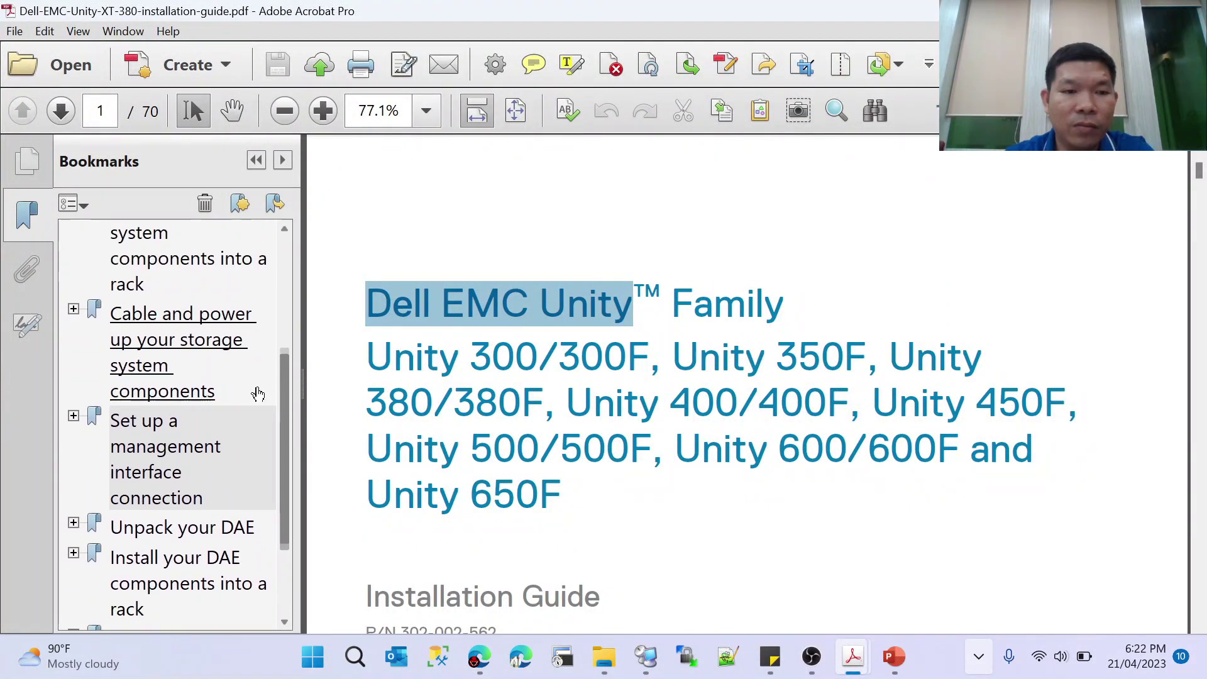
pyautogui.click(262, 357)
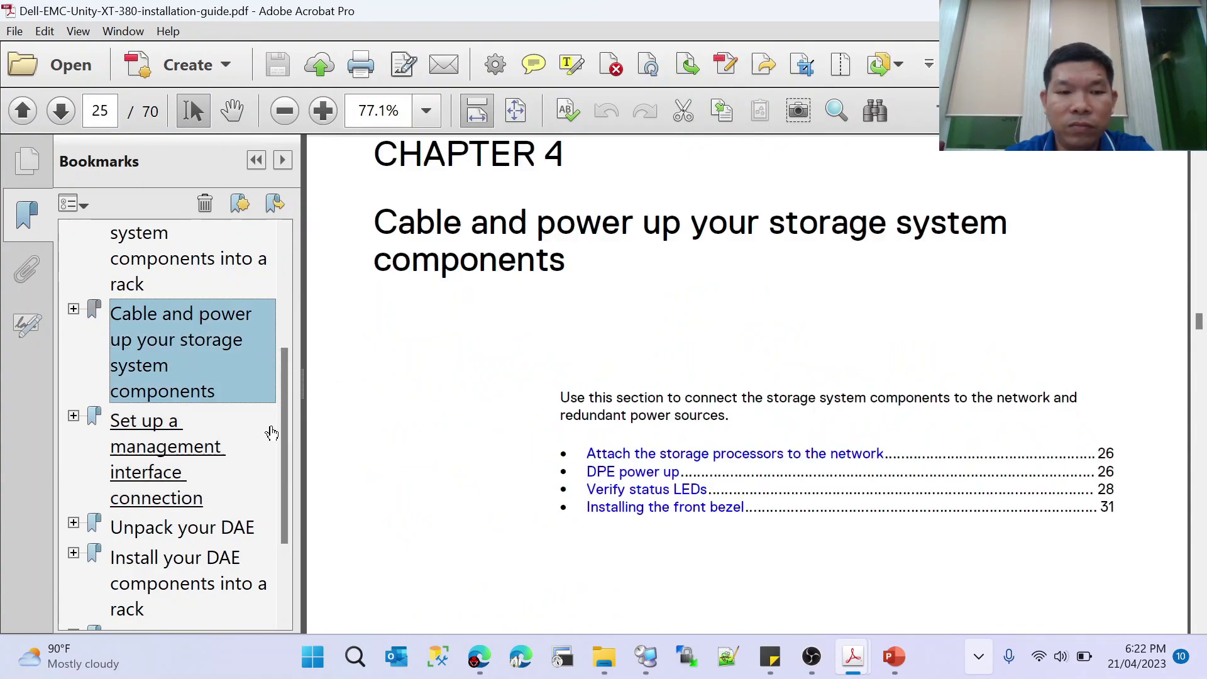
pyautogui.click(157, 452)
pyautogui.moveTo(1202, 387); pyautogui.dragTo(1199, 568)
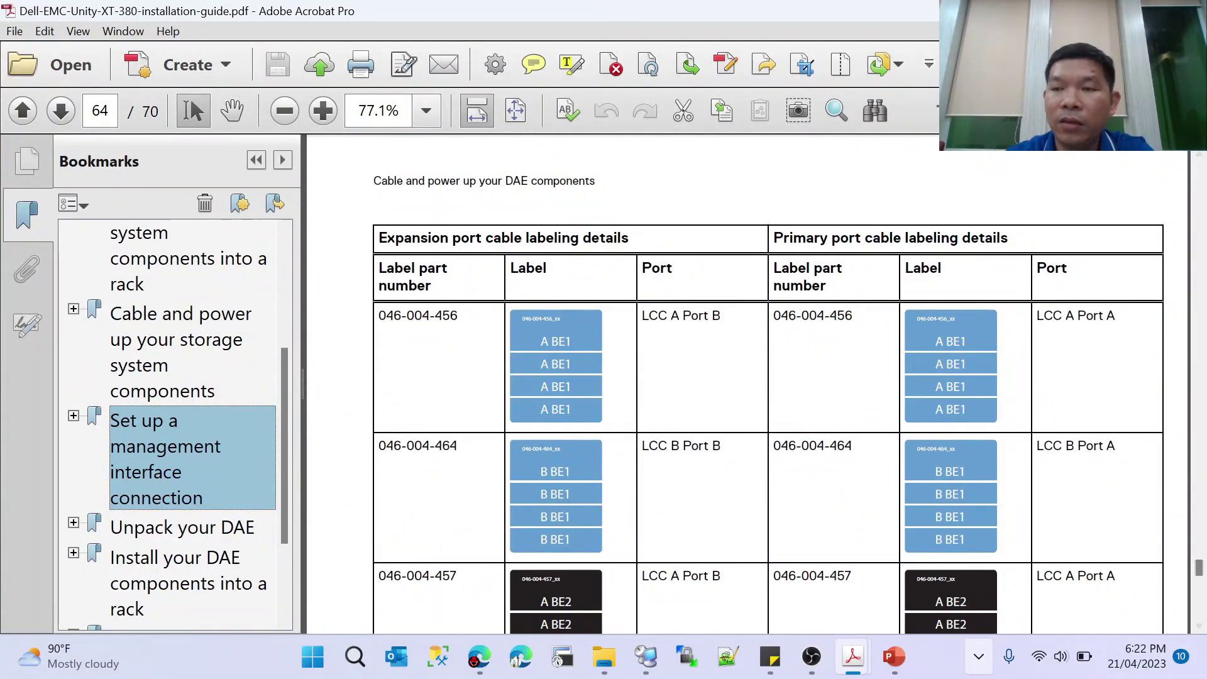
pyautogui.hotkey('alt', 'Tab')
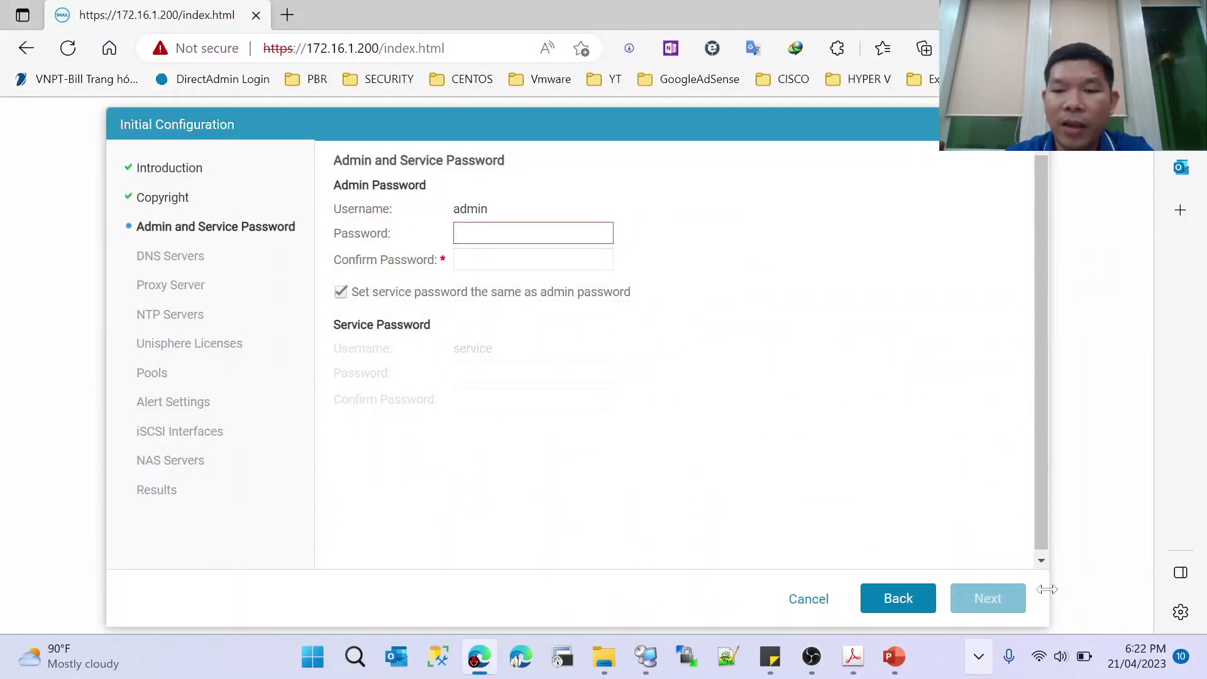
# - Enter a new admin password and its confirmation, then try to continue
pyautogui.click(975, 661)
pyautogui.hotkey('alt', 'Tab')
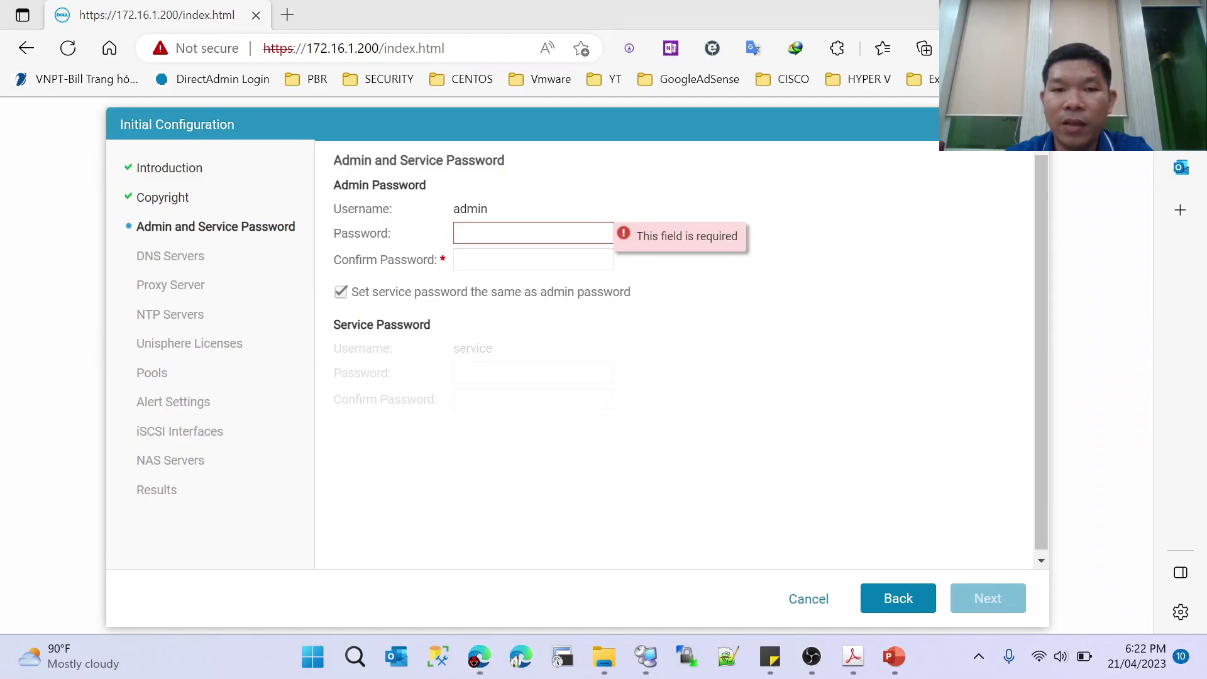
pyautogui.write('P@ssw0rd')
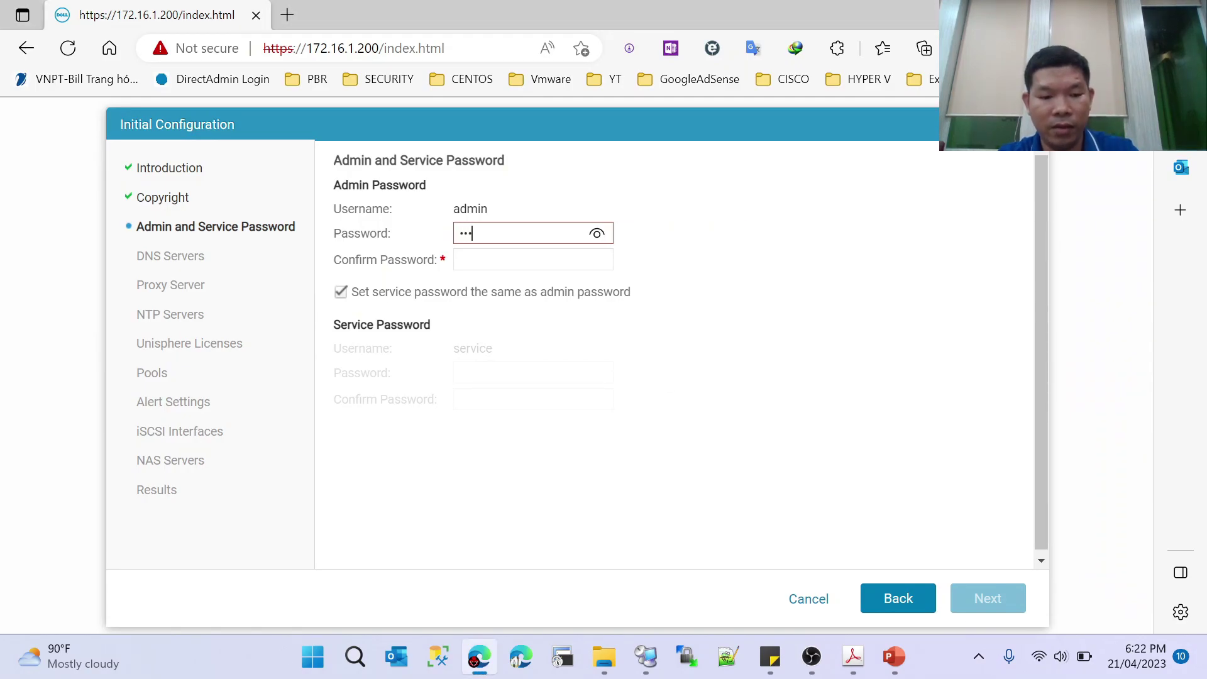
pyautogui.press('Tab')
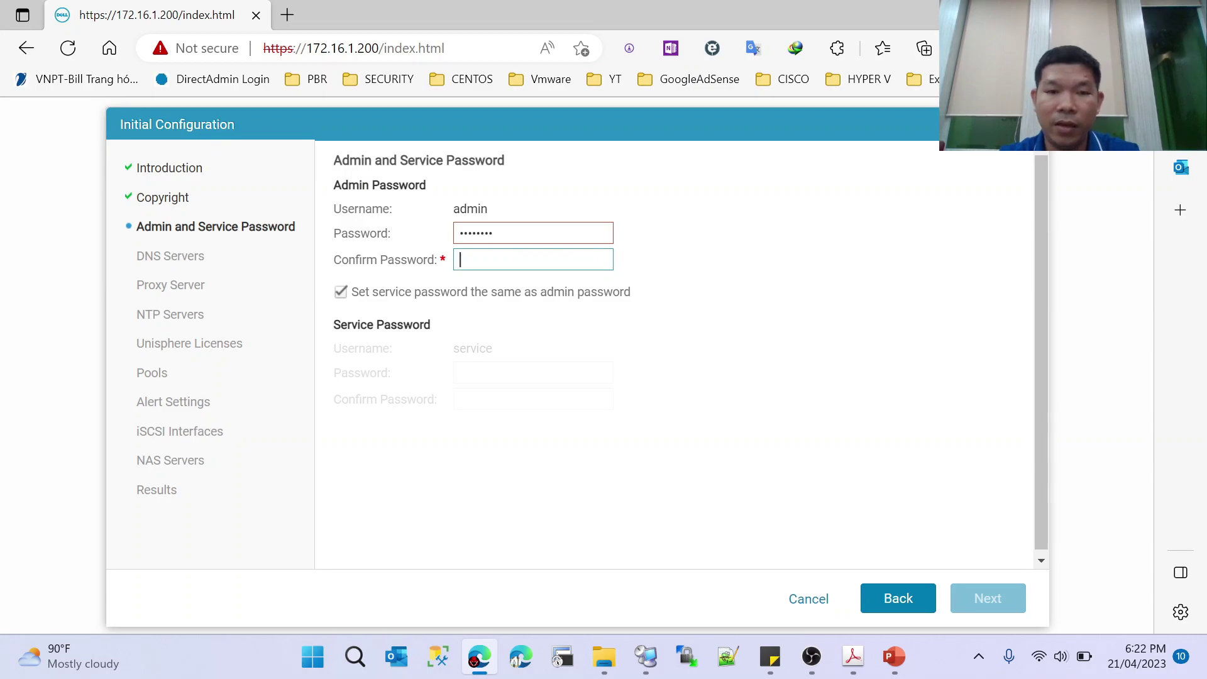
pyautogui.hotkey('shift', 'Tab')
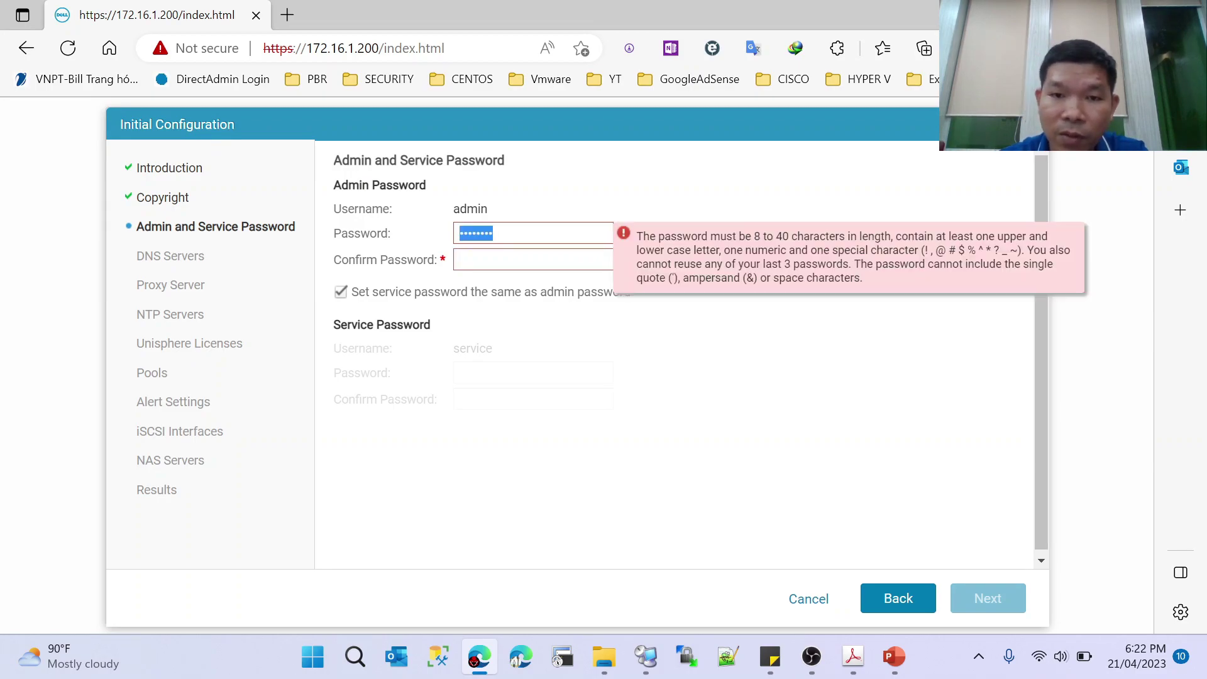
pyautogui.press('End')
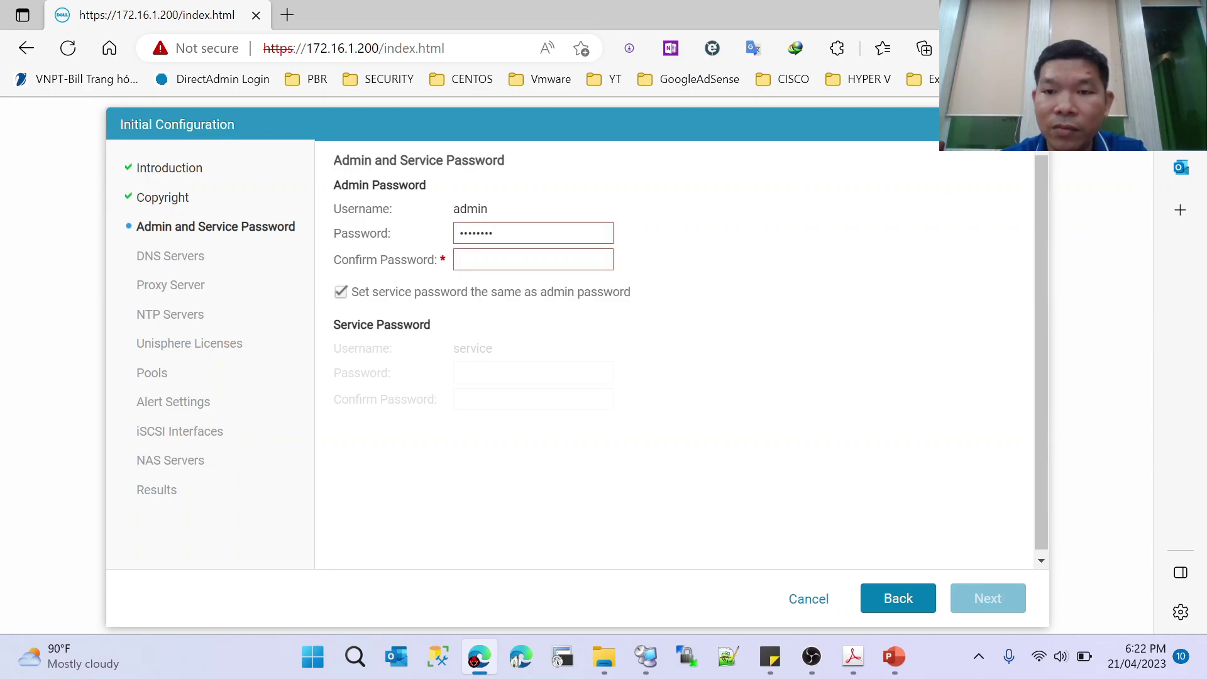
pyautogui.hotkey('ctrl', 'a')
pyautogui.write('*********')
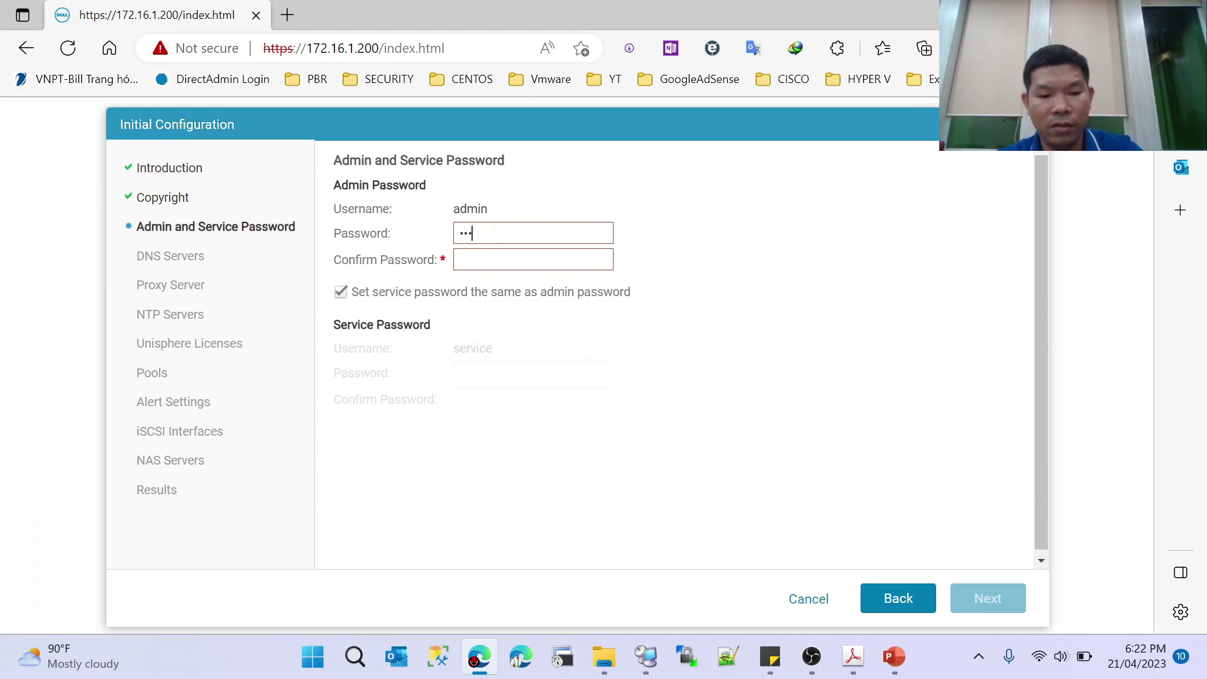
pyautogui.click(462, 260)
pyautogui.write('******')
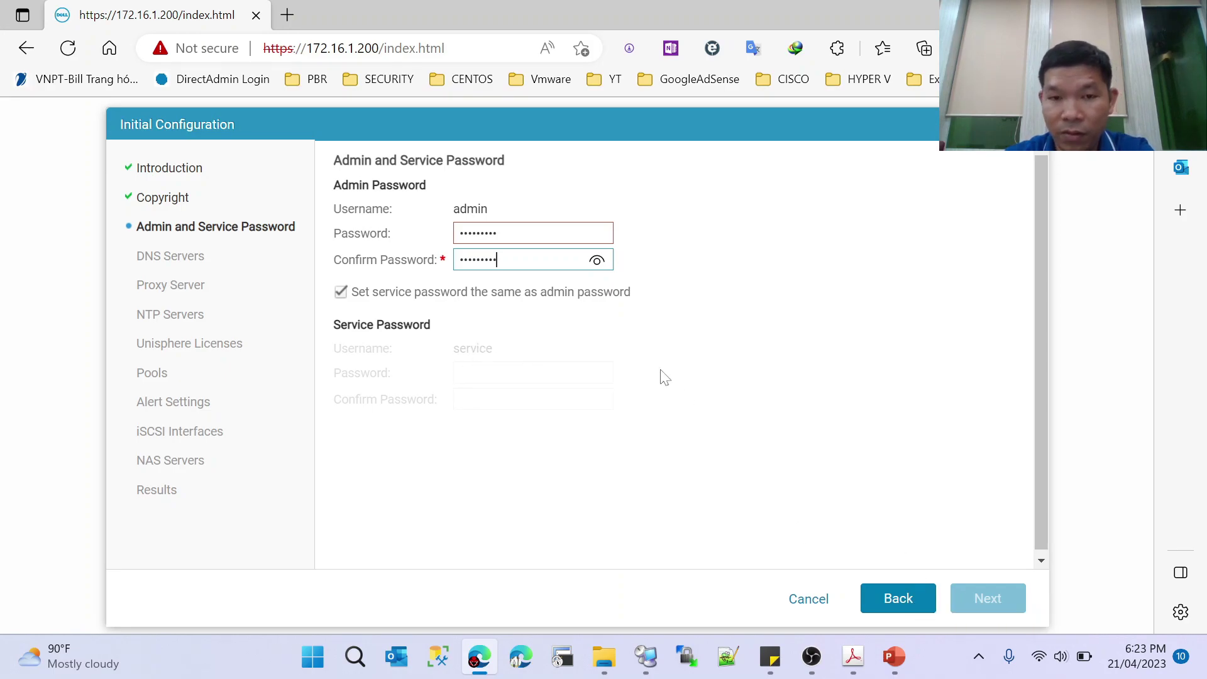
pyautogui.click(999, 605)
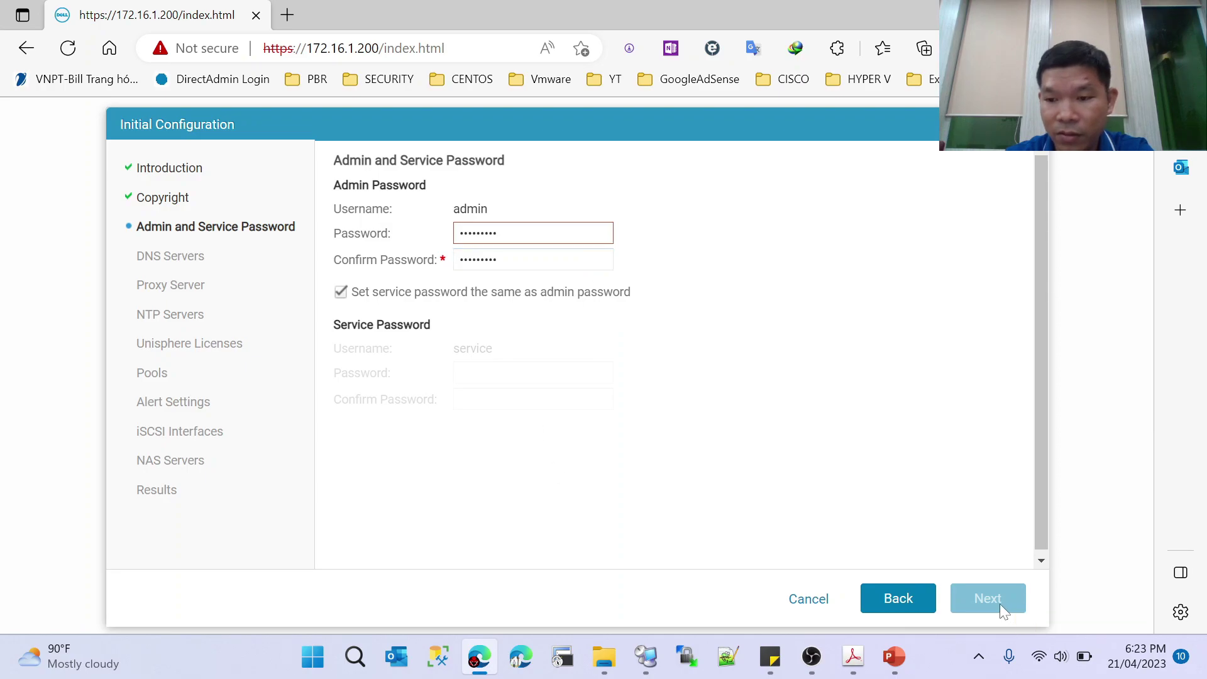
# - Retype the new admin password and its confirmation, then submit the password step
pyautogui.click(478, 233)
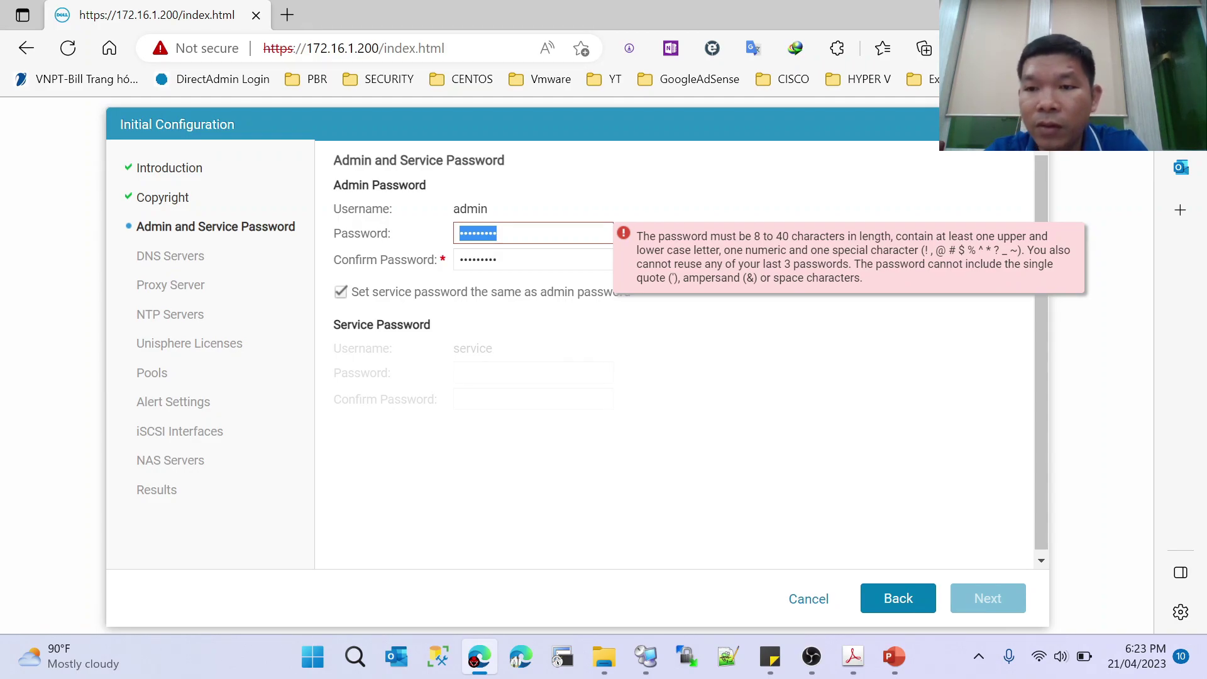
pyautogui.press('BackSpace')
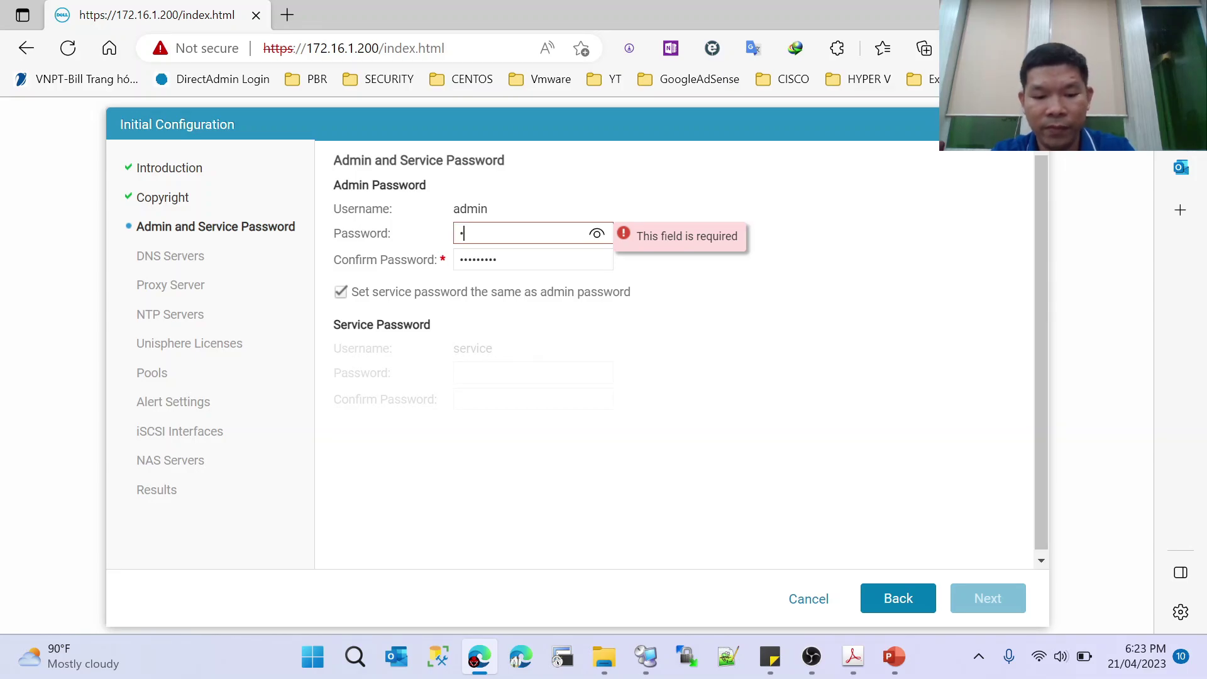
pyautogui.write('•••••••')
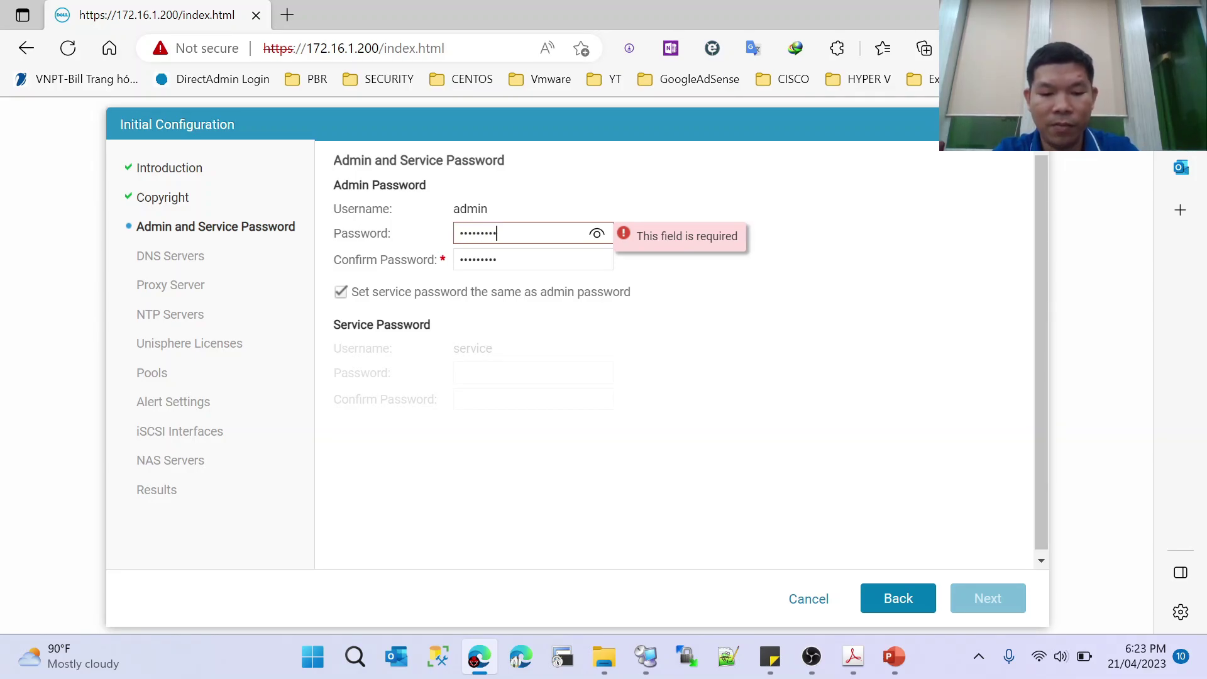
pyautogui.press('Tab')
pyautogui.write('•••••••••')
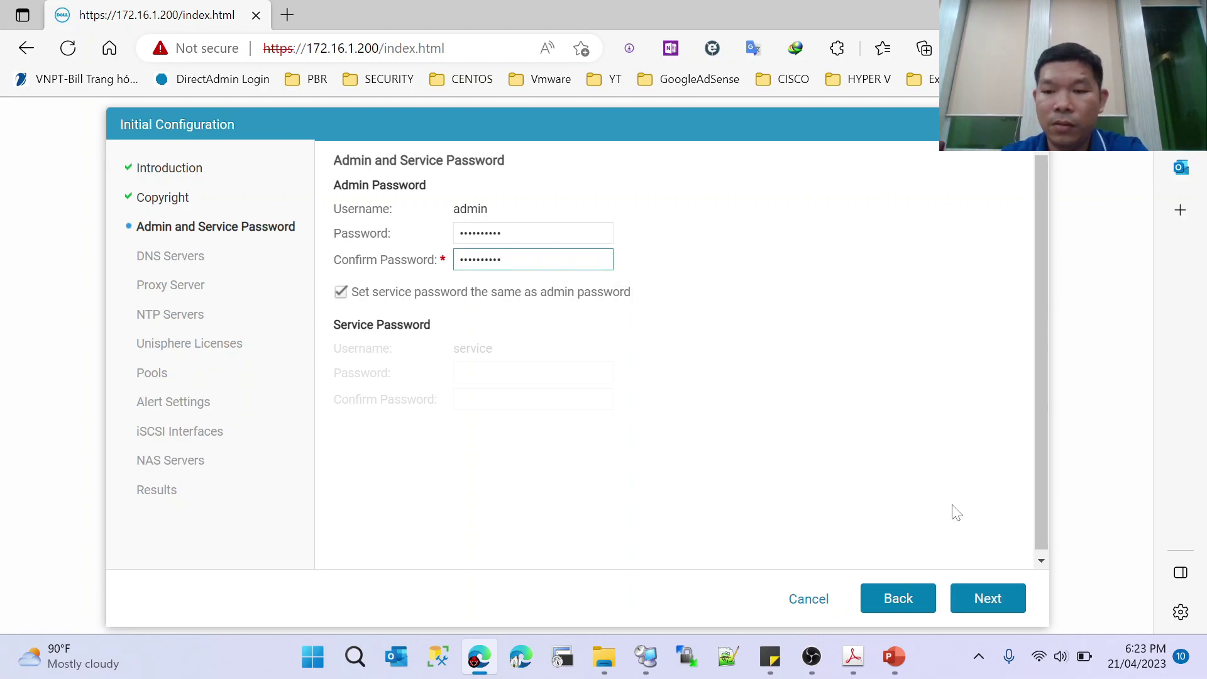
pyautogui.click(1000, 613)
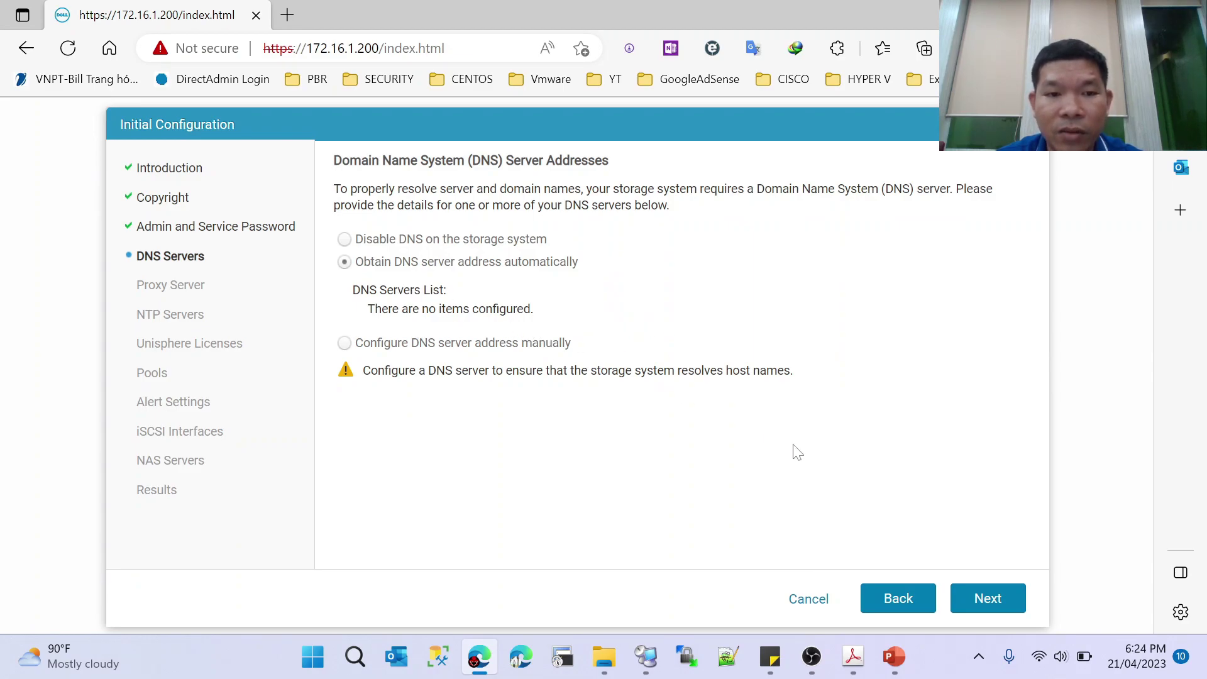
# - Keep automatic DNS server address retrieval and continue to the Proxy Server step
pyautogui.click(960, 593)
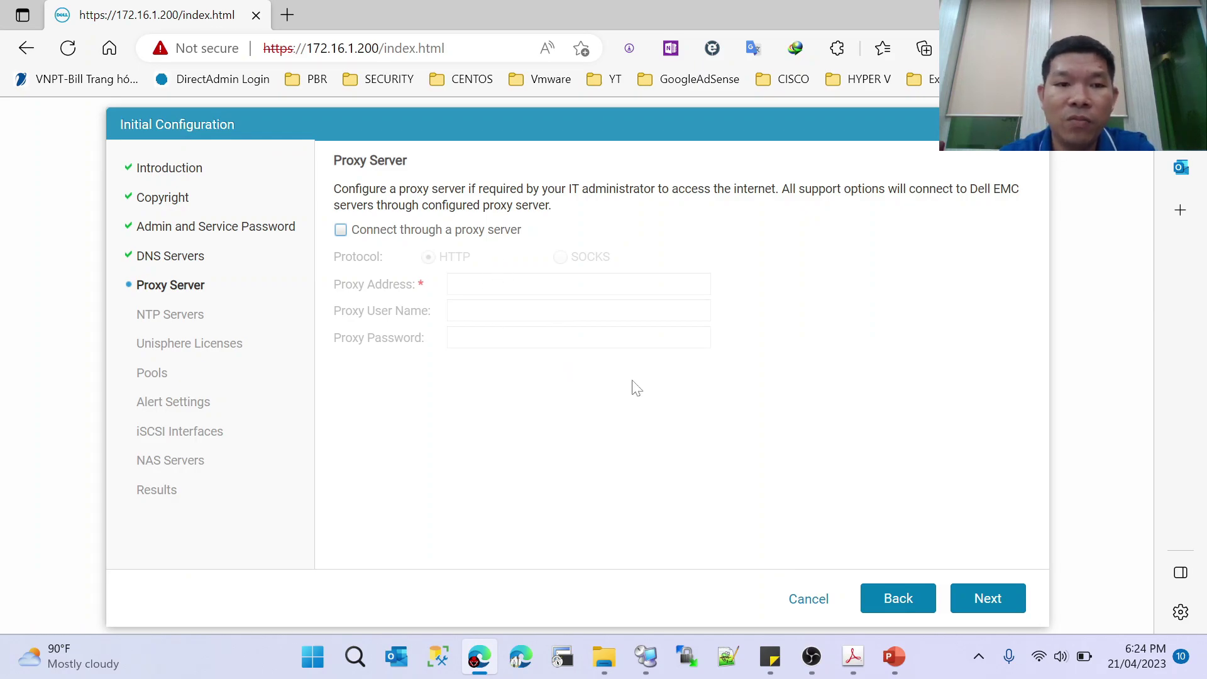
# - Leave the proxy server off and skip NTP servers to reach Unisphere Licenses
pyautogui.click(352, 237)
pyautogui.click(350, 237)
pyautogui.click(1000, 607)
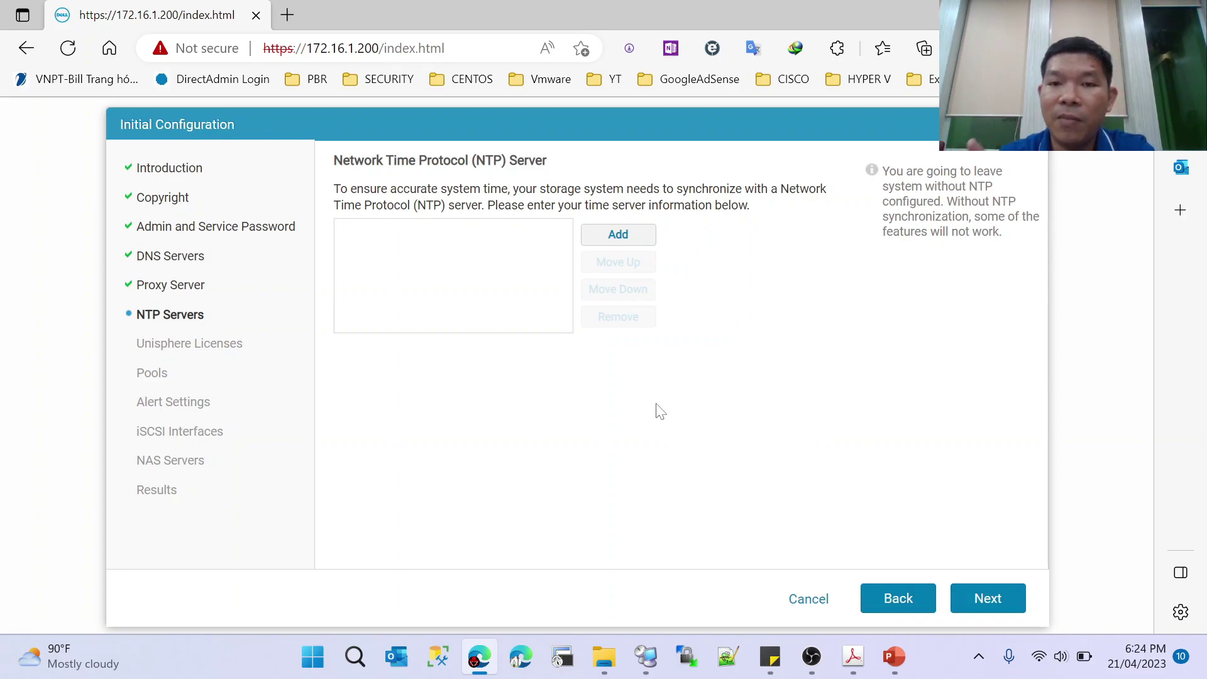
pyautogui.click(981, 599)
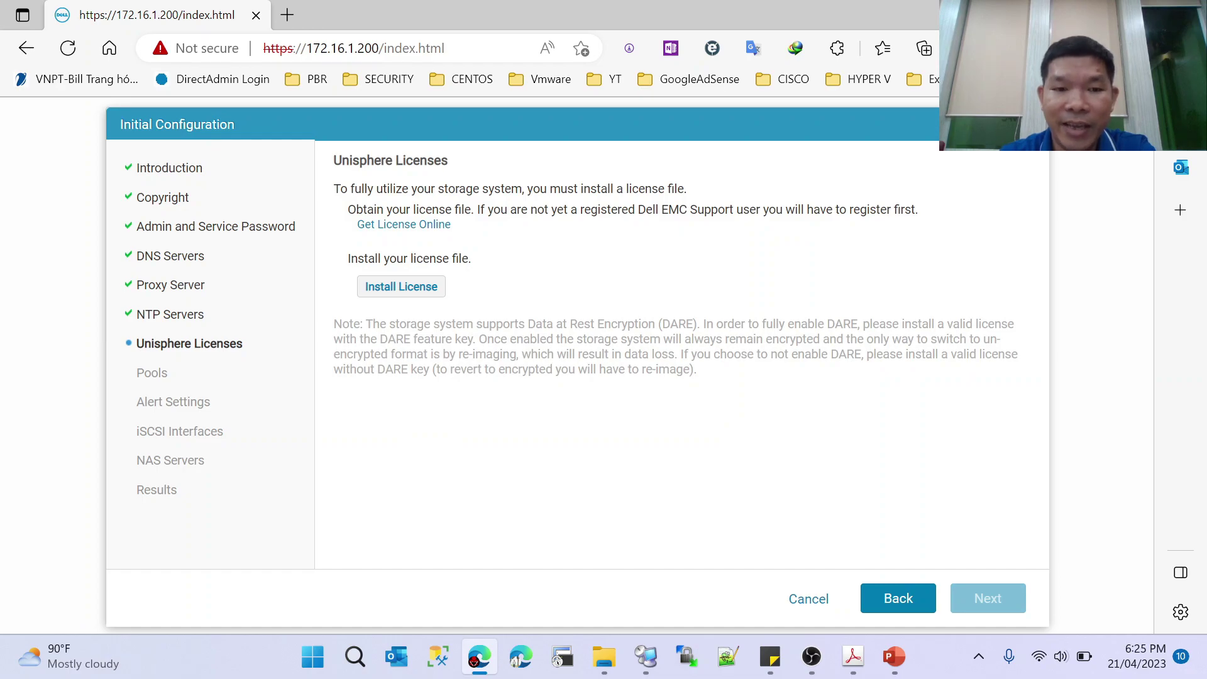
# - Start a license file installation, then cancel and abandon it, leaving no license installed
pyautogui.moveTo(339, 188); pyautogui.dragTo(688, 192)
pyautogui.hotkey('ctrl', 'c')
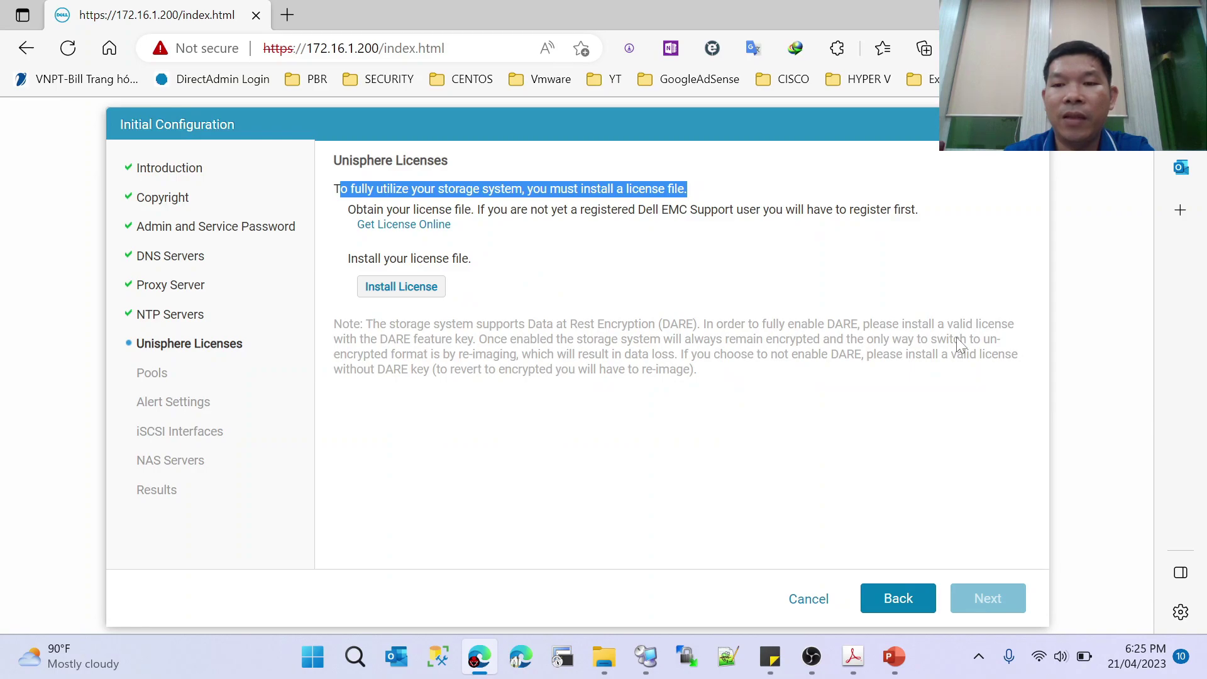
pyautogui.click(392, 287)
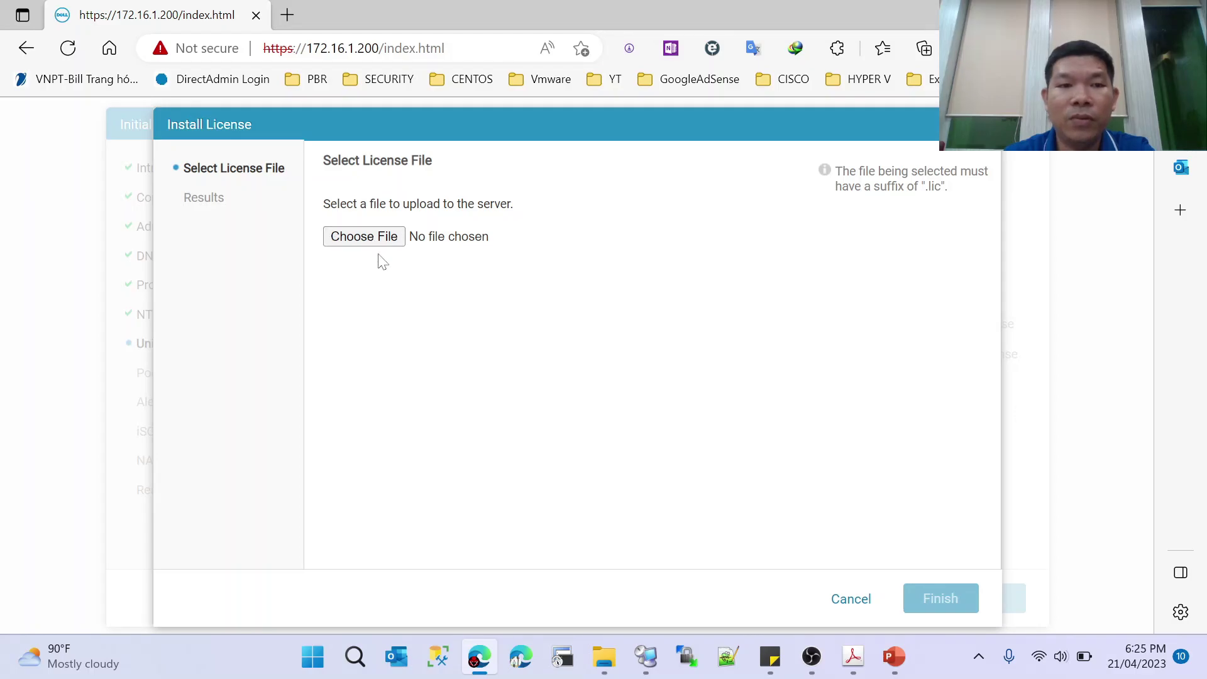
pyautogui.click(870, 600)
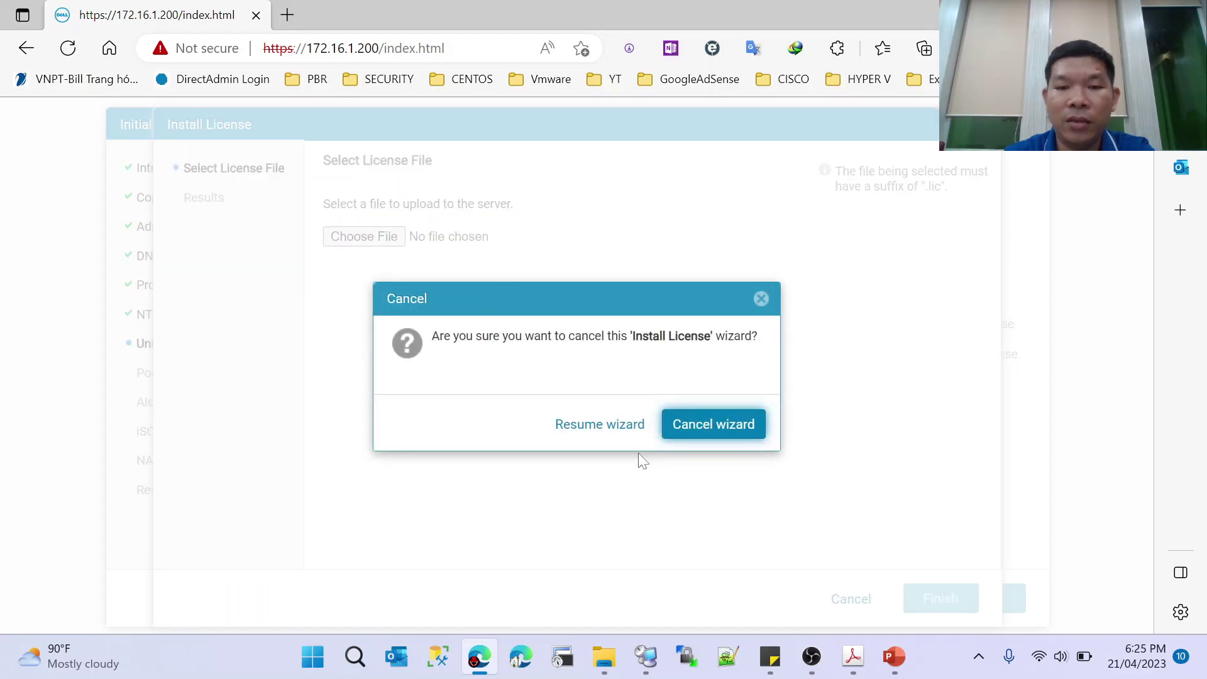
pyautogui.click(679, 438)
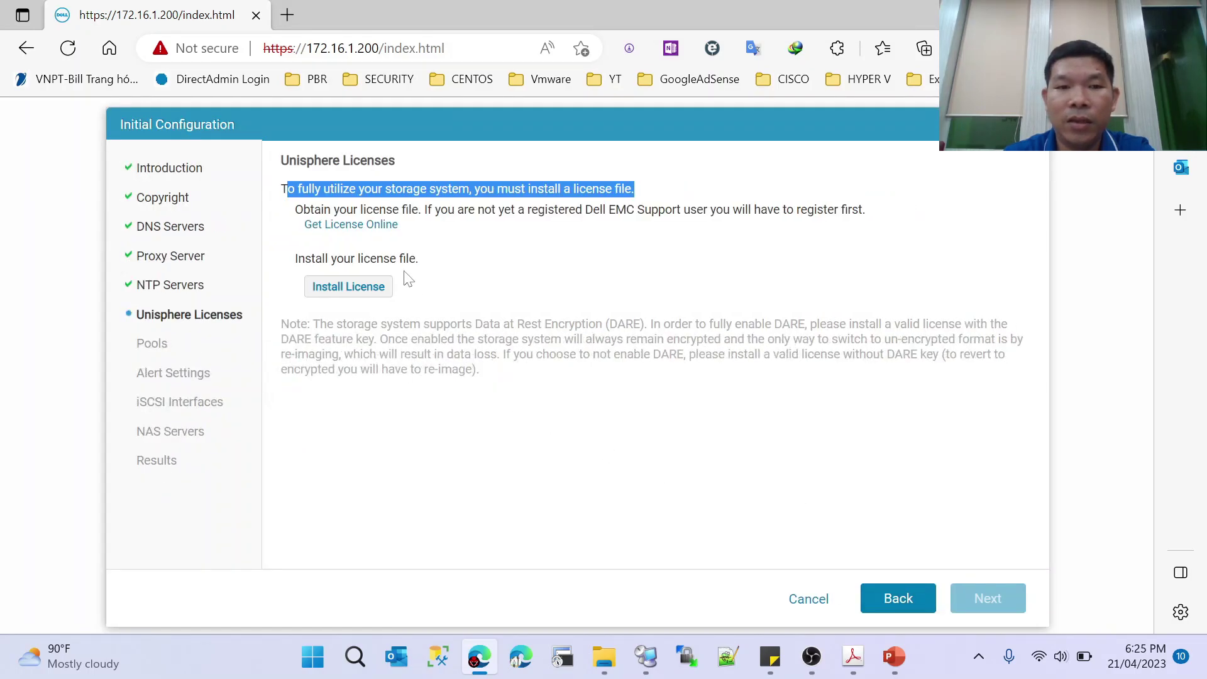
pyautogui.click(472, 240)
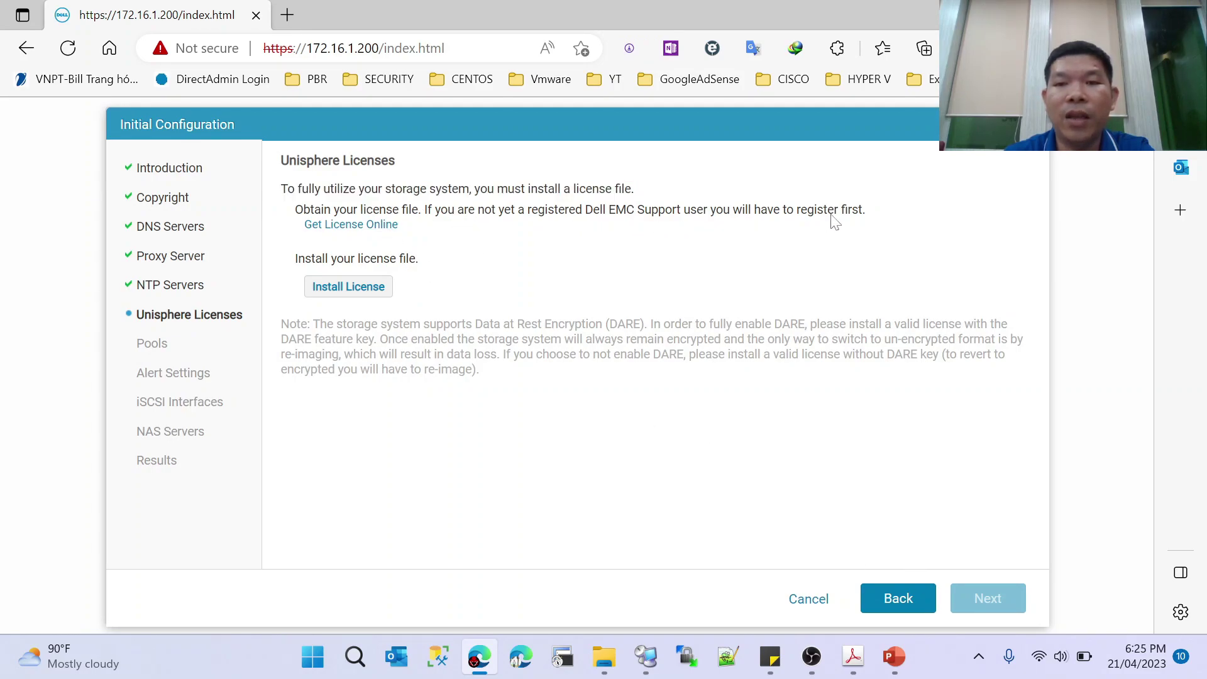
# - Open the online license request site and sign in with the Dell EMC account
pyautogui.click(352, 226)
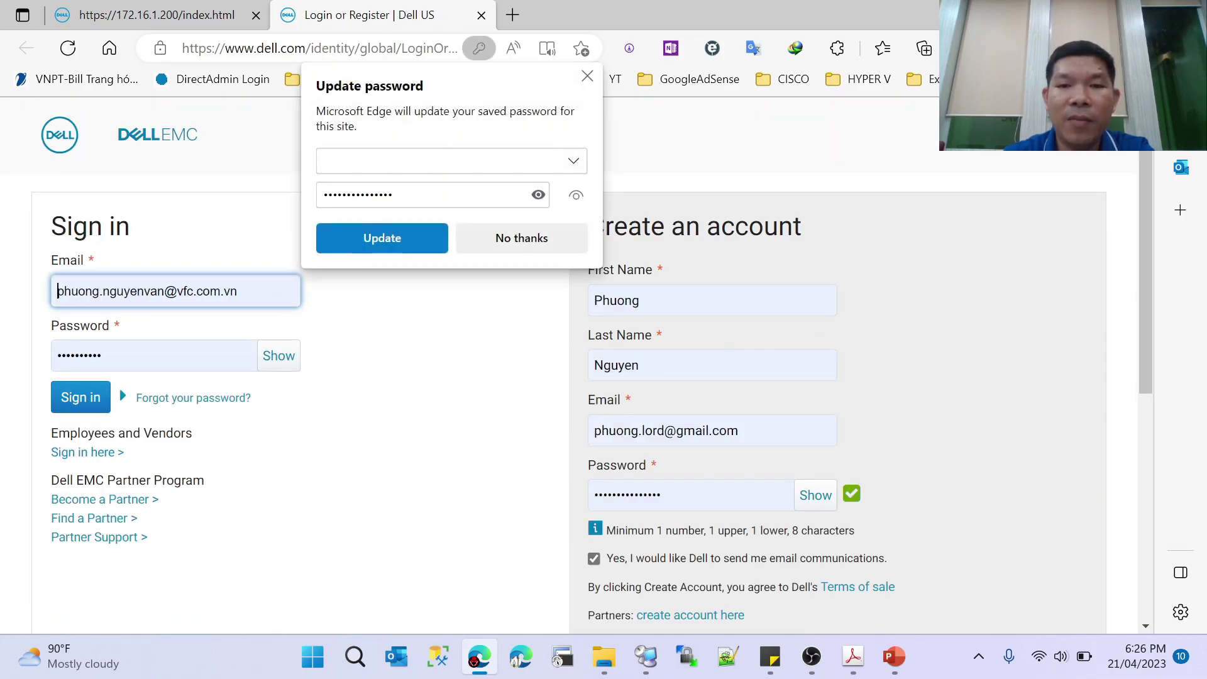
pyautogui.click(87, 400)
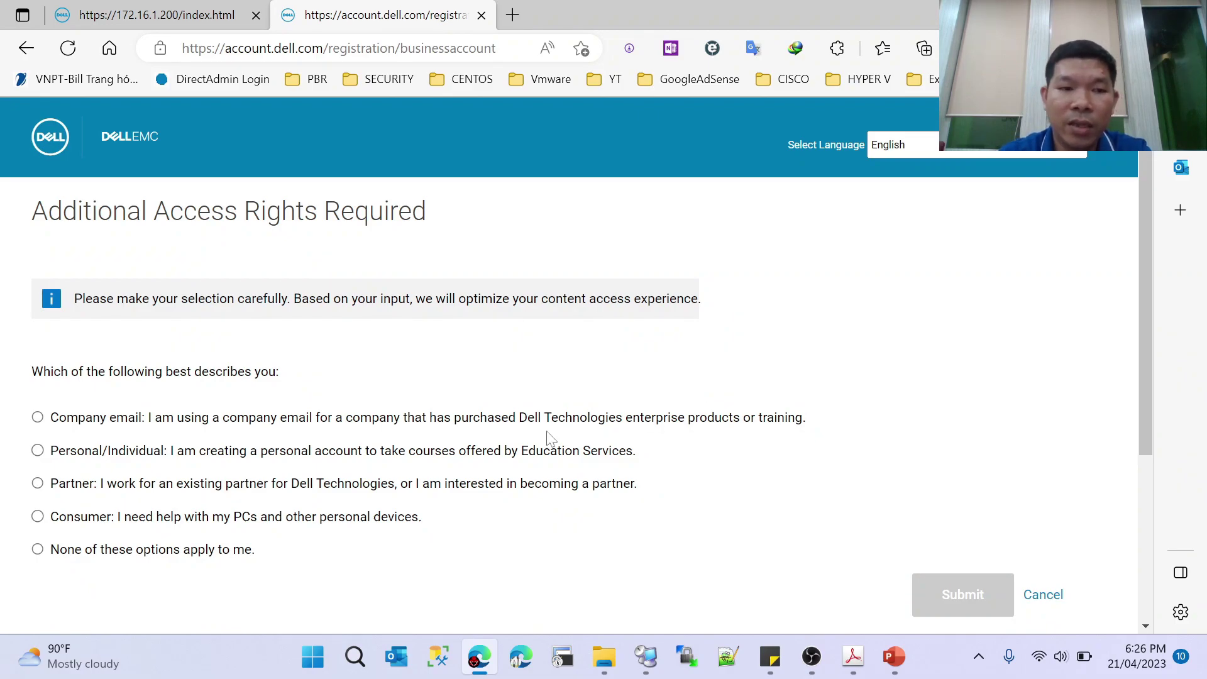
# - Choose Company email, then try 'None of these options apply' and submit the answer
pyautogui.scroll(-3, 455, 374)
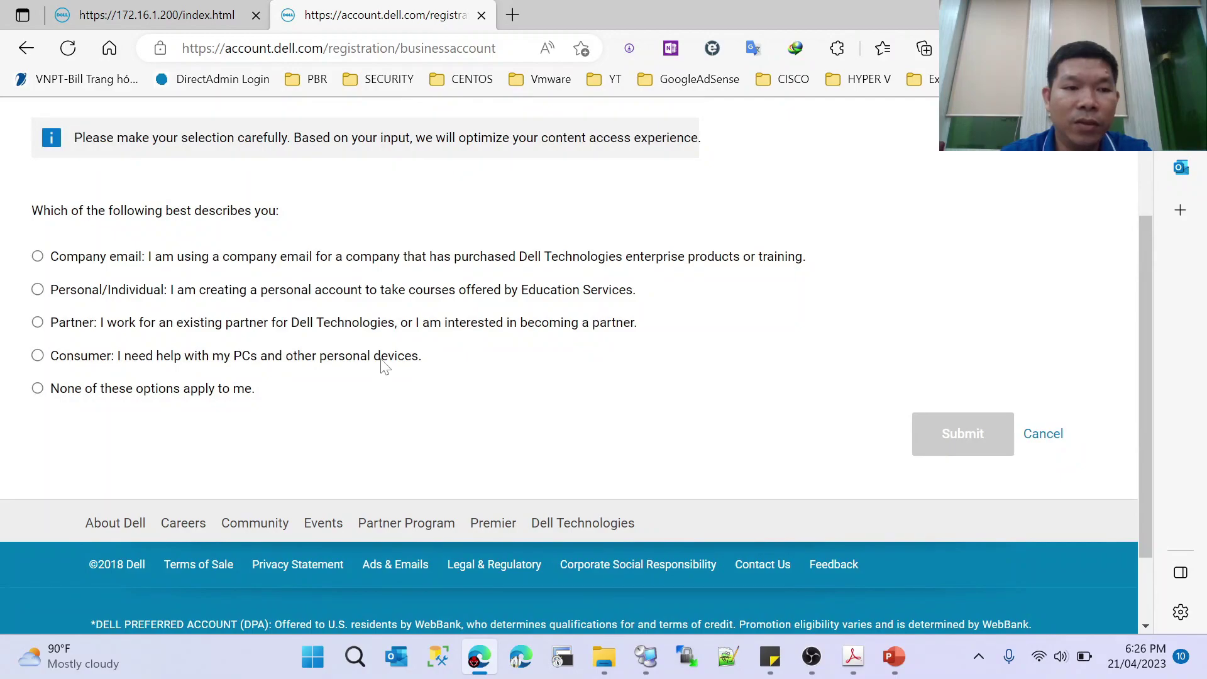
pyautogui.click(38, 257)
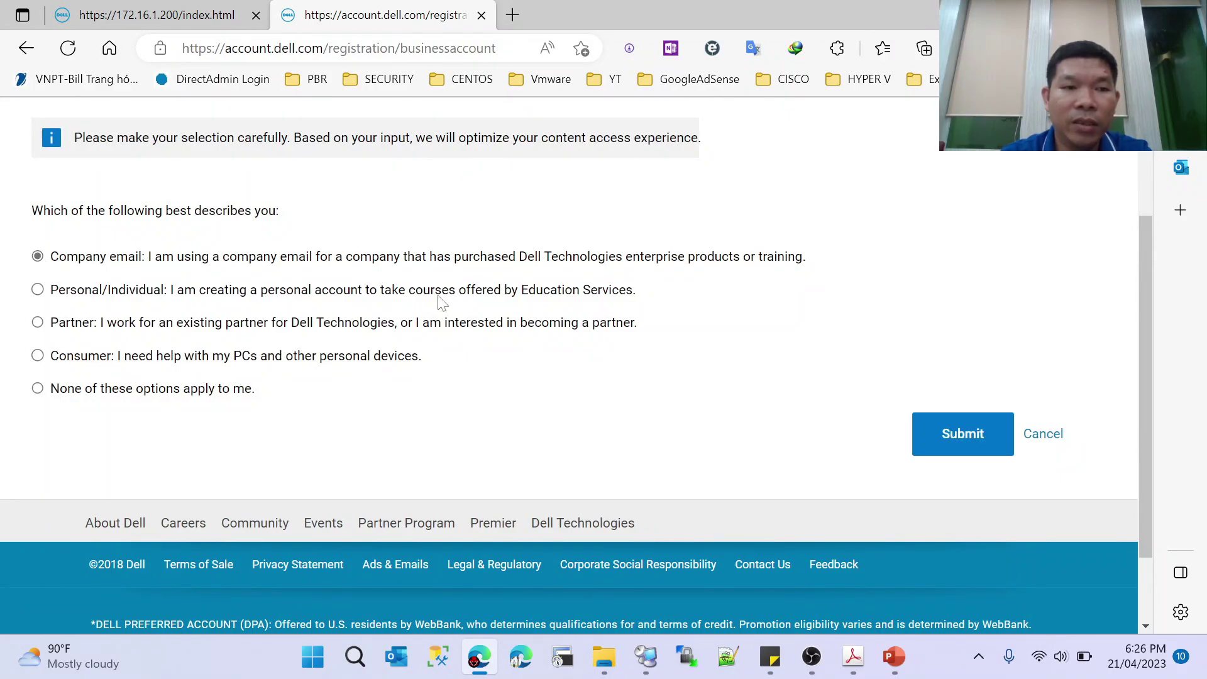
pyautogui.scroll(-1, 434, 302)
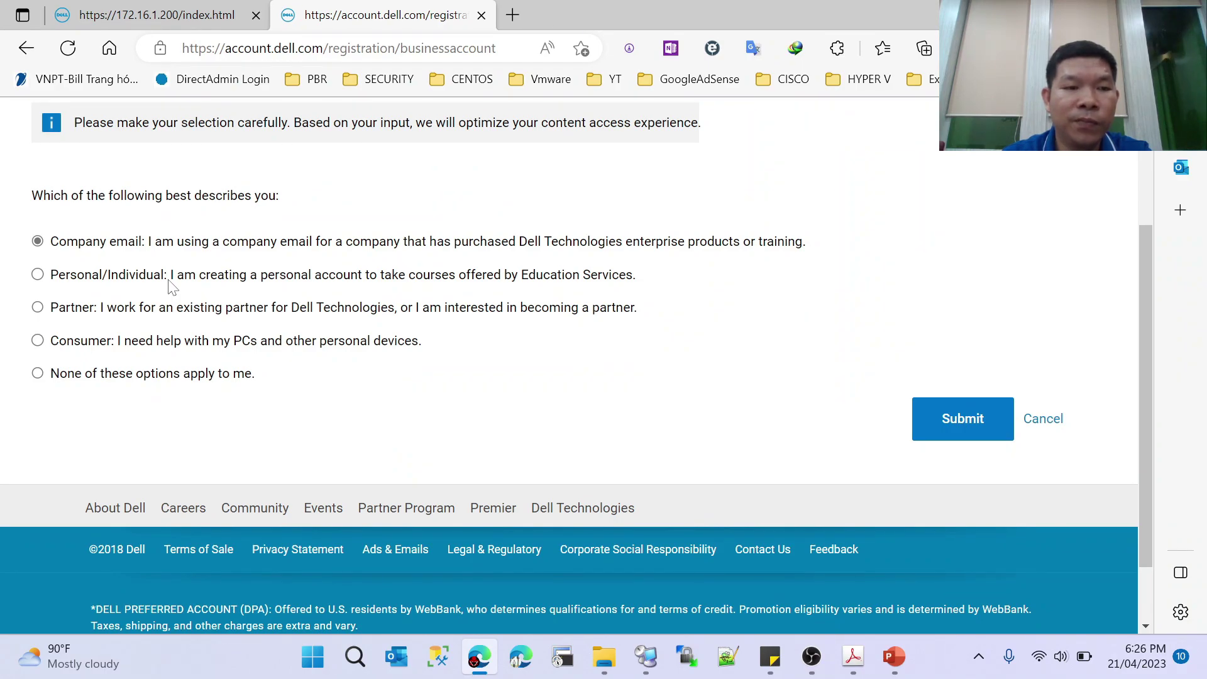
pyautogui.click(37, 374)
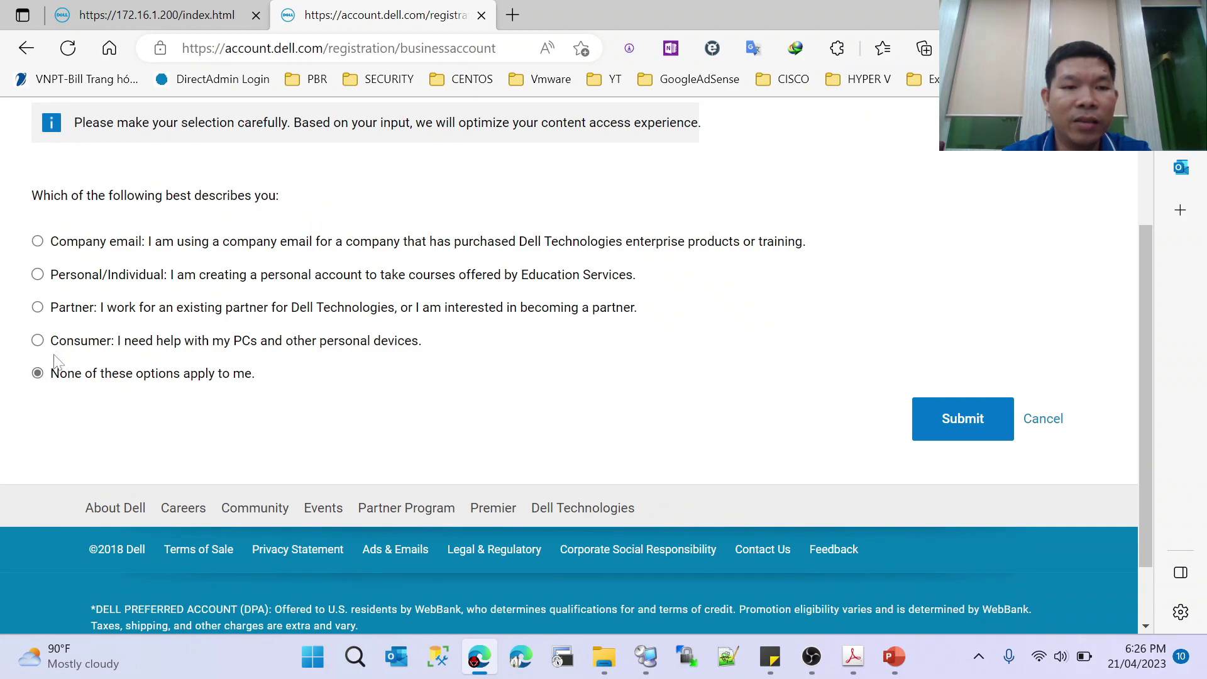
pyautogui.click(960, 425)
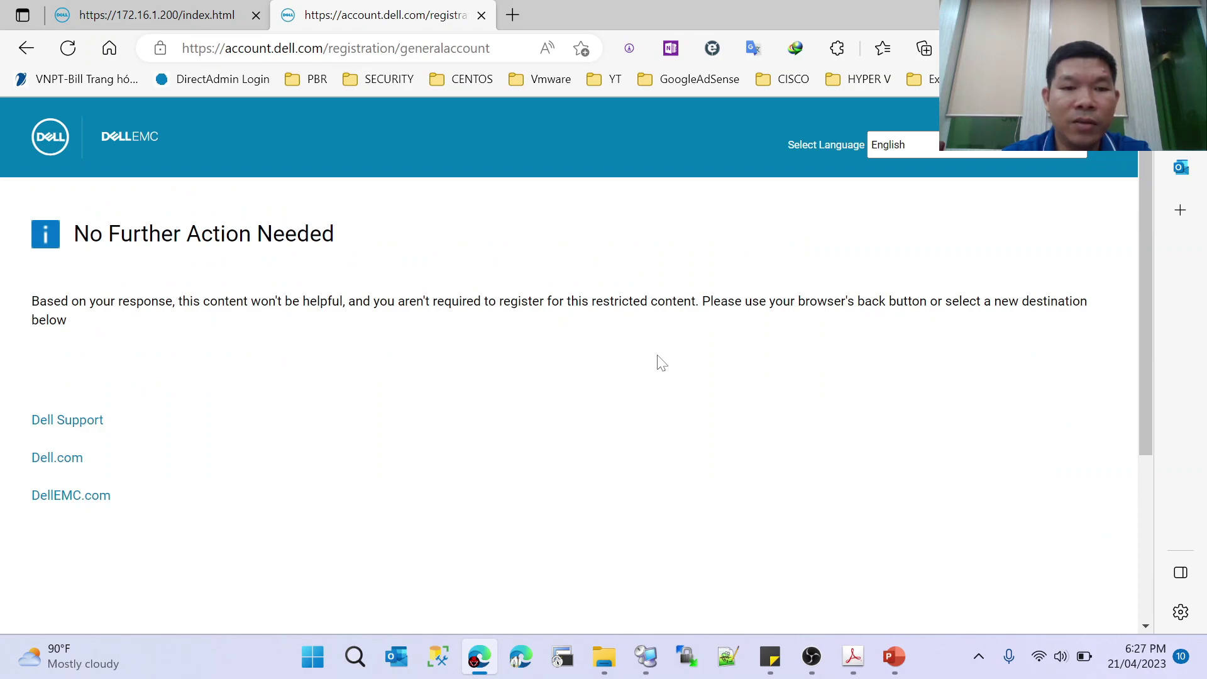
# - Go back to the access rights question and reselect Company email
pyautogui.scroll(-3, 656, 360)
pyautogui.scroll(1, 657, 360)
pyautogui.scroll(-1, 657, 359)
pyautogui.scroll(3, 661, 364)
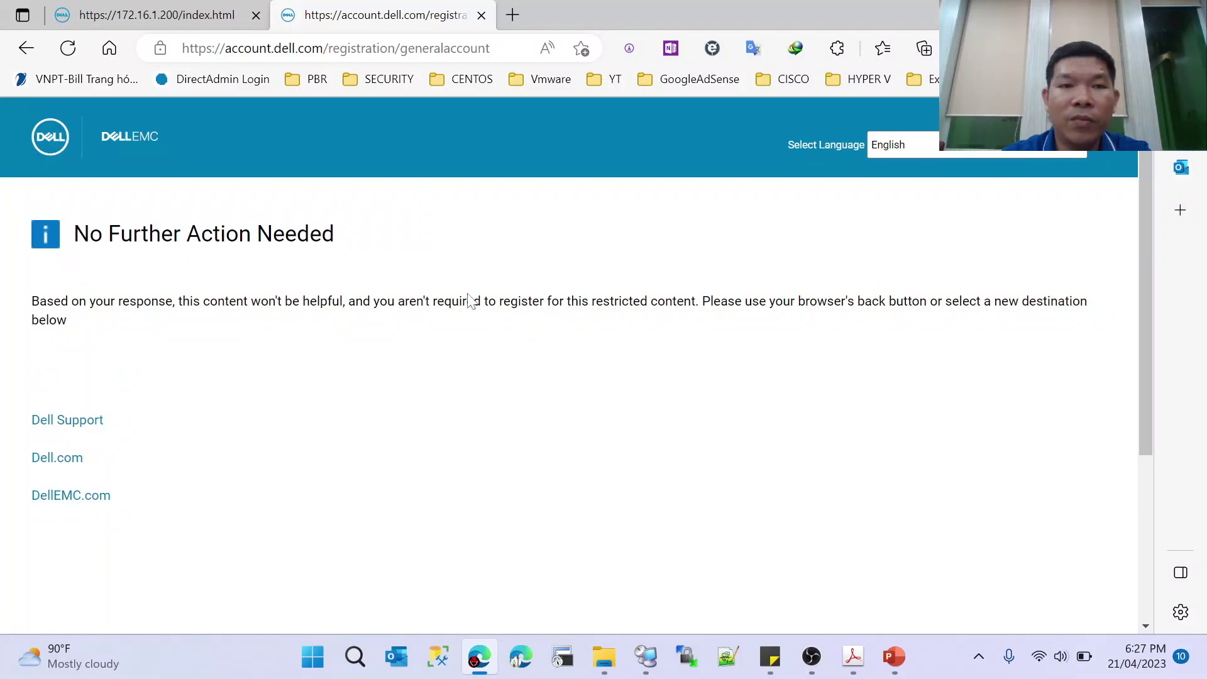
pyautogui.click(26, 47)
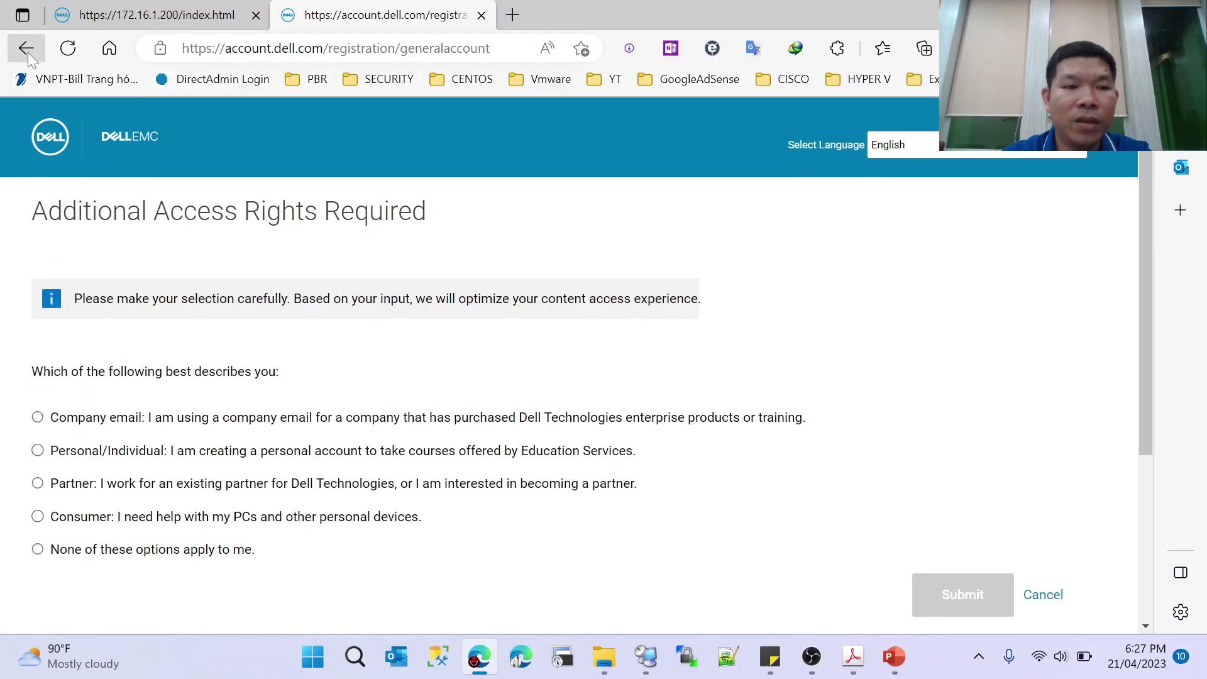
pyautogui.click(37, 420)
pyautogui.scroll(-3, 880, 478)
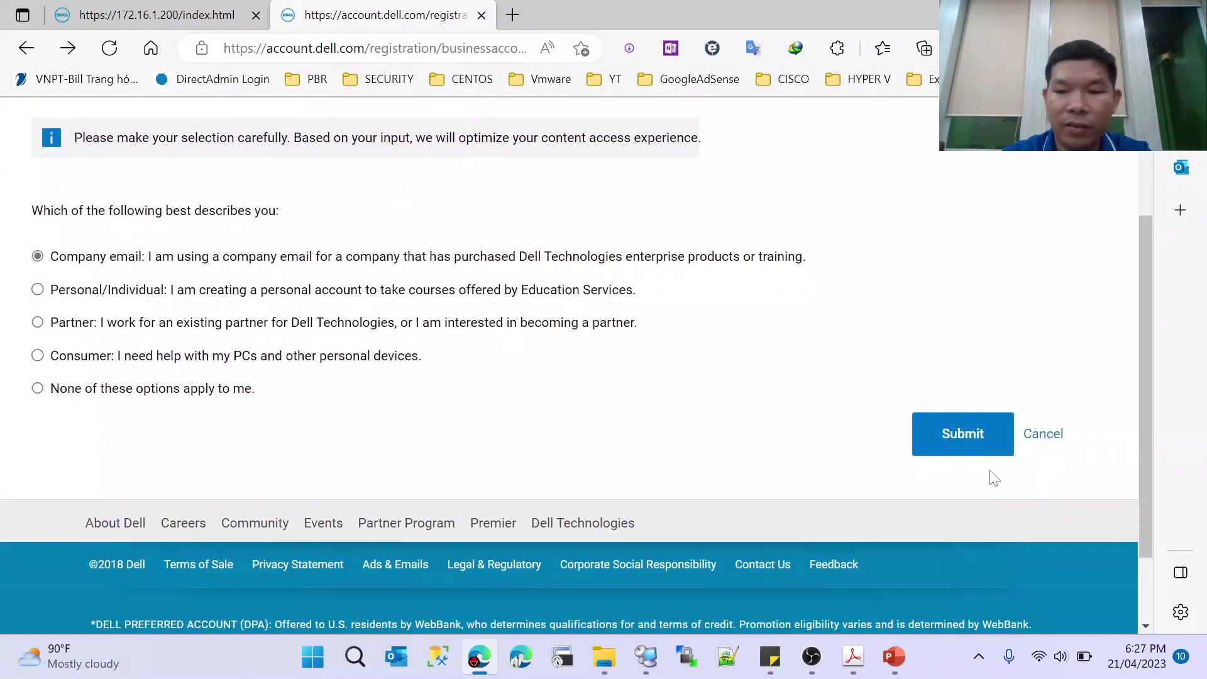
# - Submit the Company email answer and set the registration country to Viet Nam
pyautogui.click(962, 432)
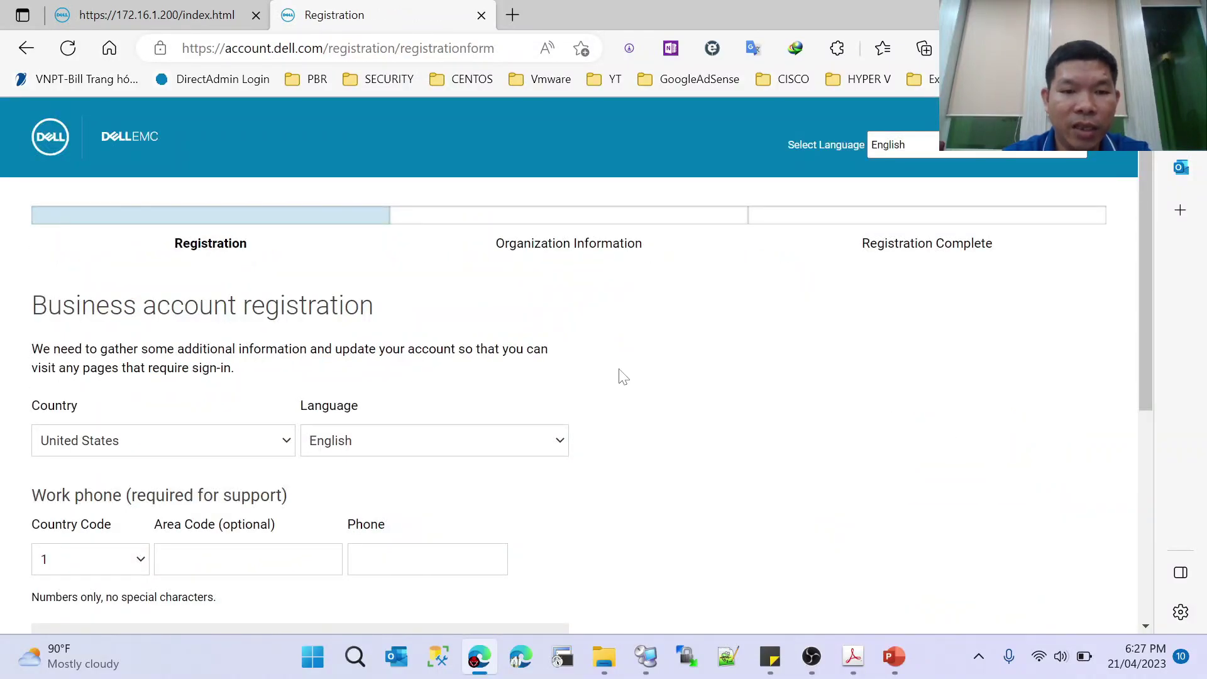
pyautogui.scroll(-3, 623, 376)
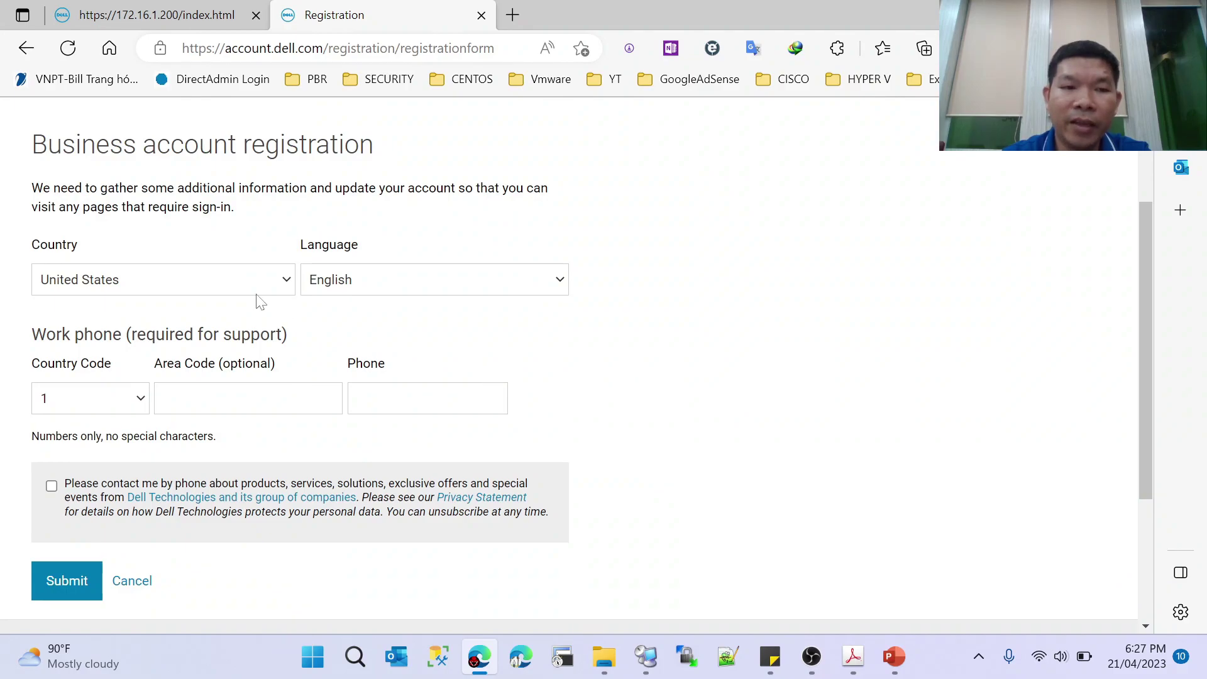
pyautogui.click(286, 280)
pyautogui.moveTo(320, 326); pyautogui.dragTo(312, 619)
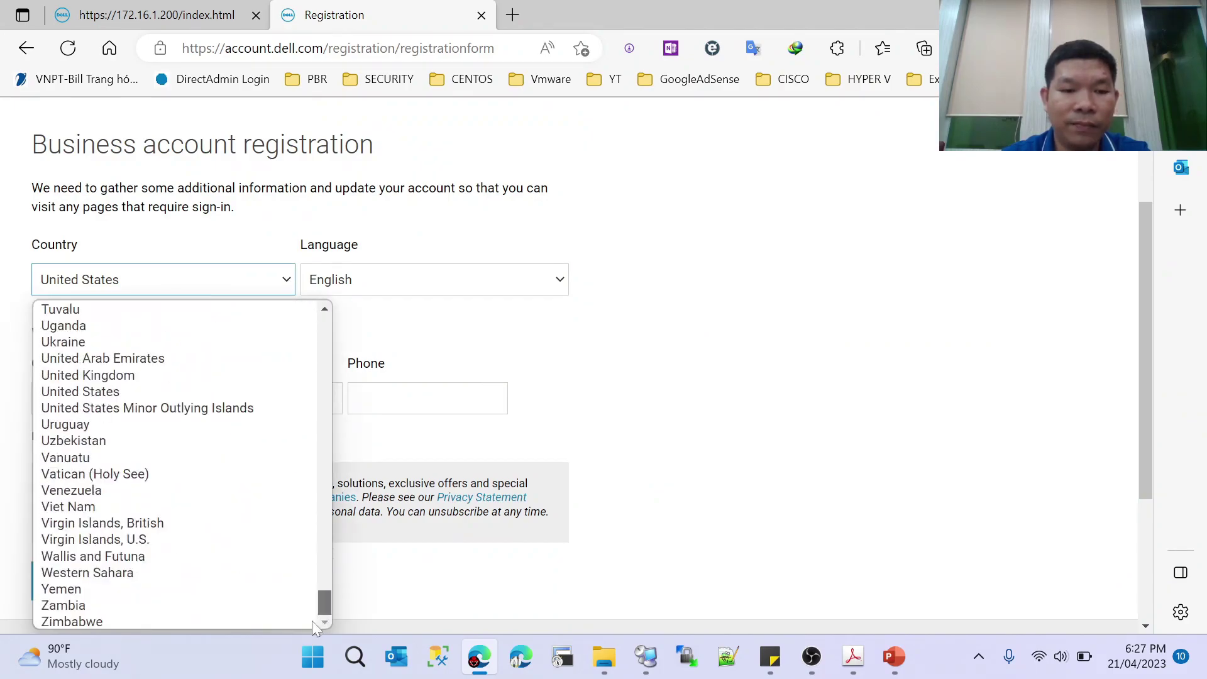
pyautogui.click(105, 503)
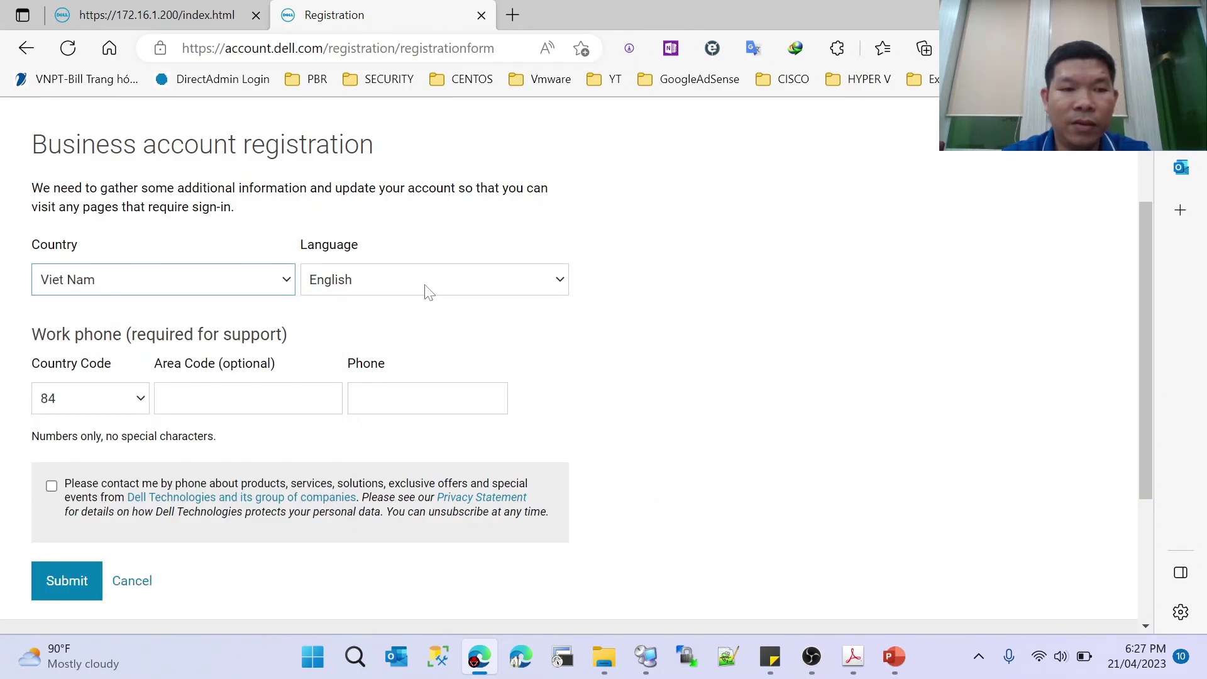
# - Fill the work phone from a saved number and leave Area Code empty
pyautogui.click(249, 398)
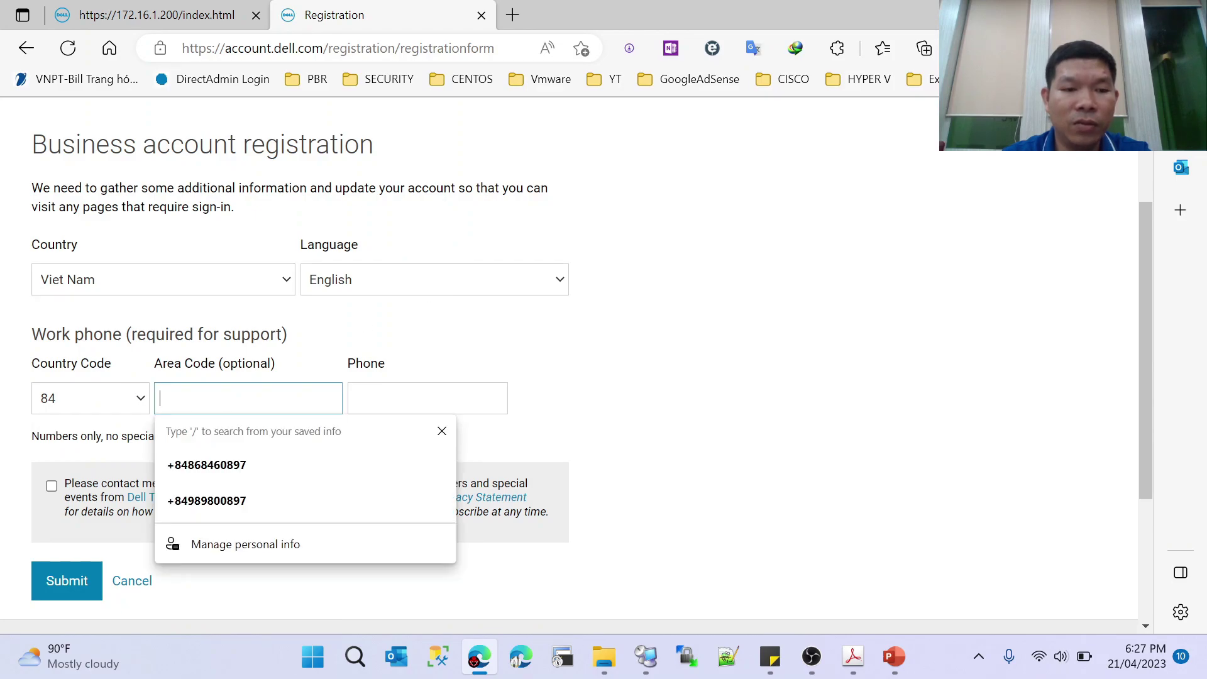
pyautogui.click(215, 498)
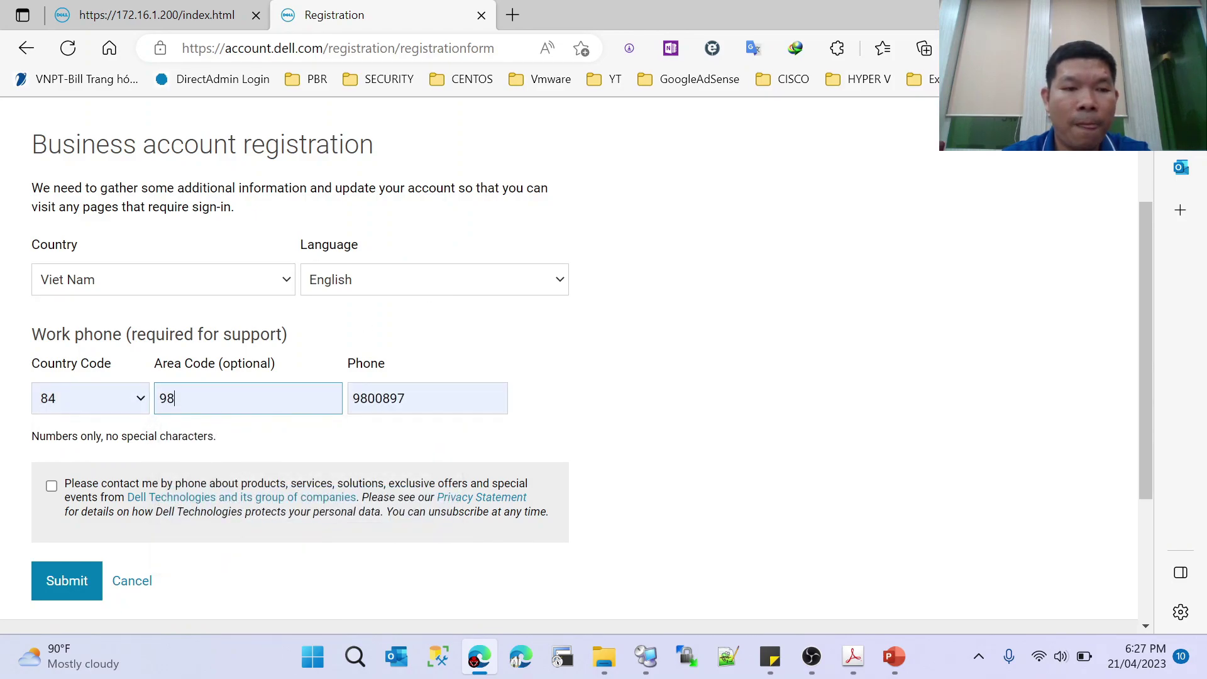
pyautogui.doubleClick(165, 396)
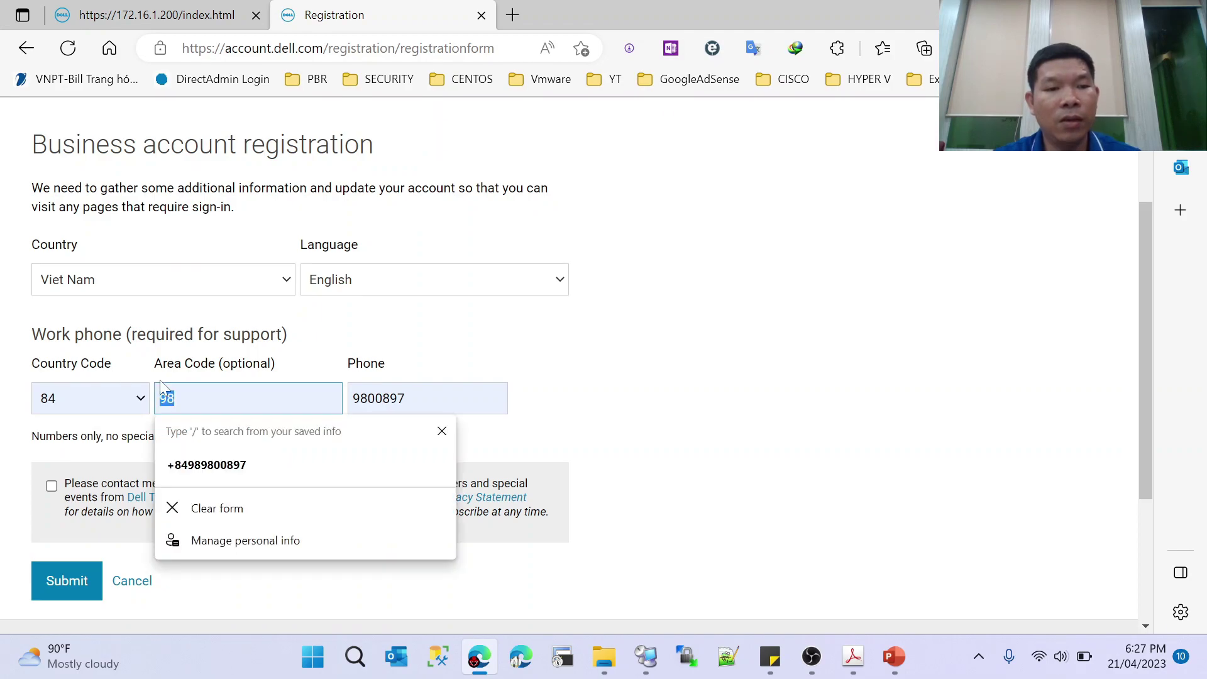
pyautogui.press('BackSpace')
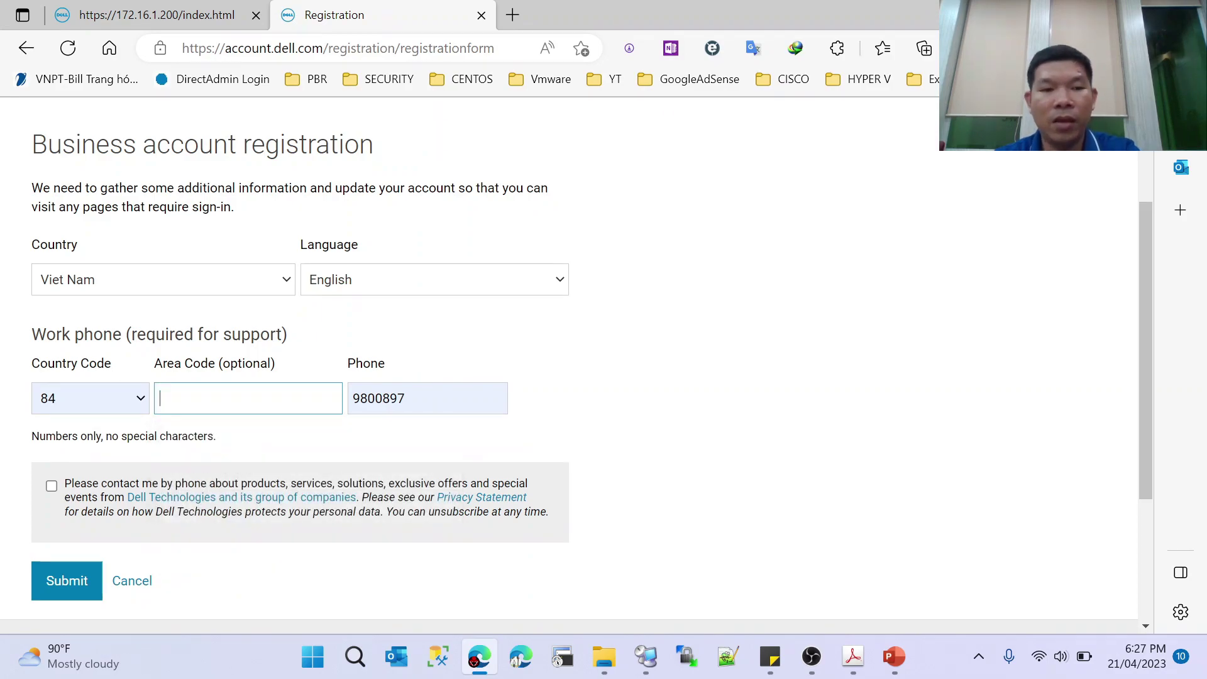
pyautogui.press('Tab')
pyautogui.press('BackSpace')
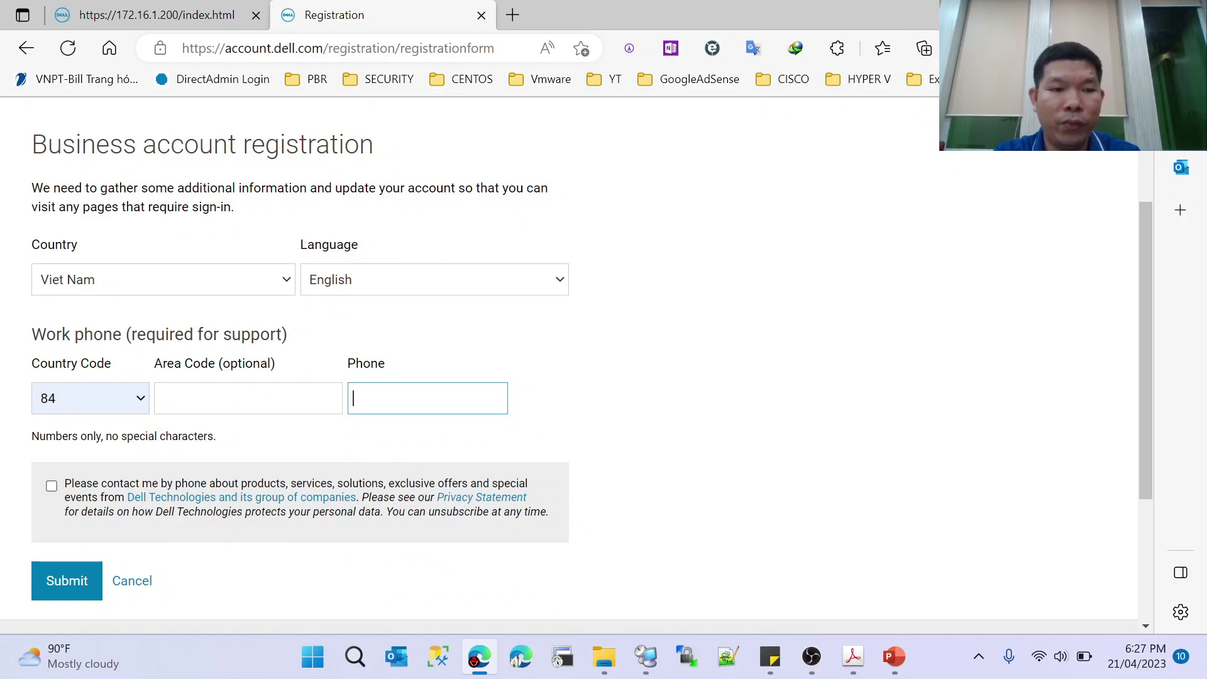
pyautogui.write('98')
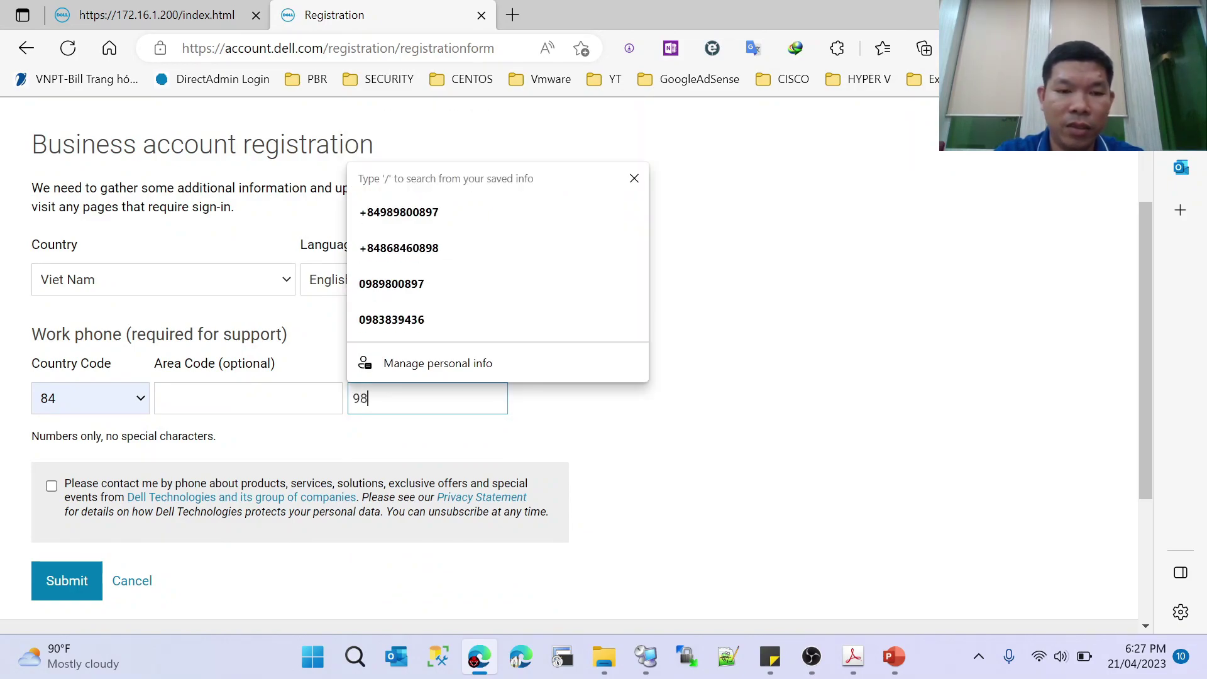
pyautogui.press('Down')
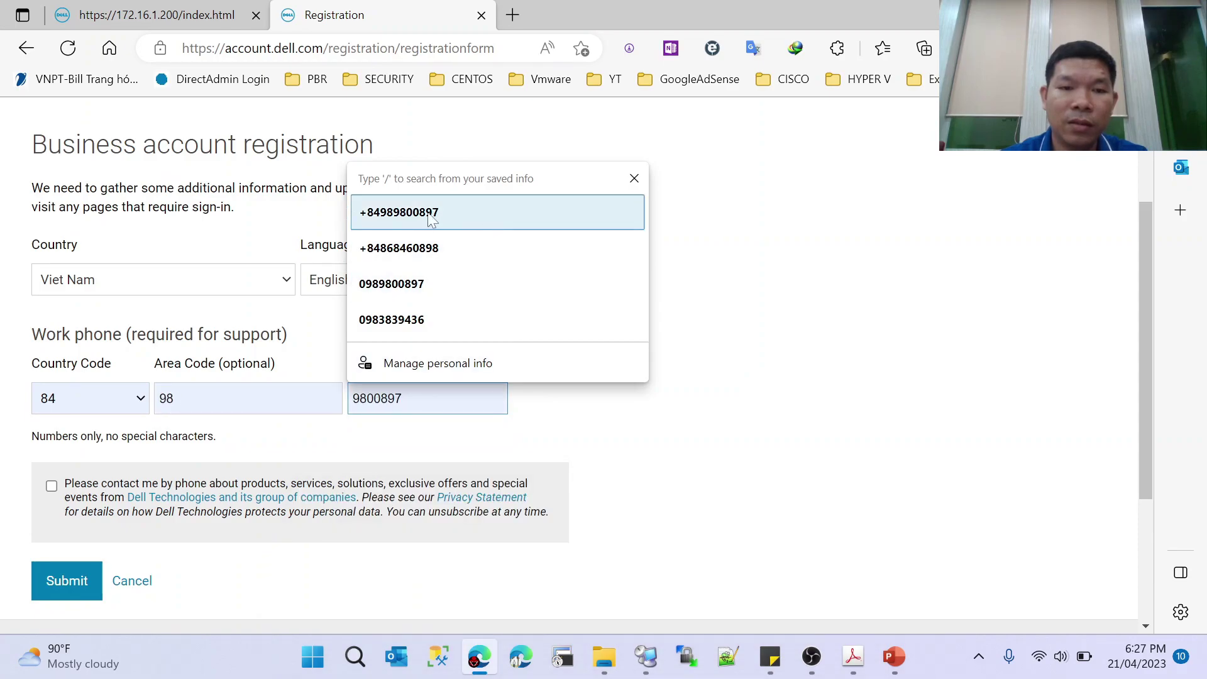
pyautogui.press('Return')
pyautogui.hotkey('shift', 'Tab')
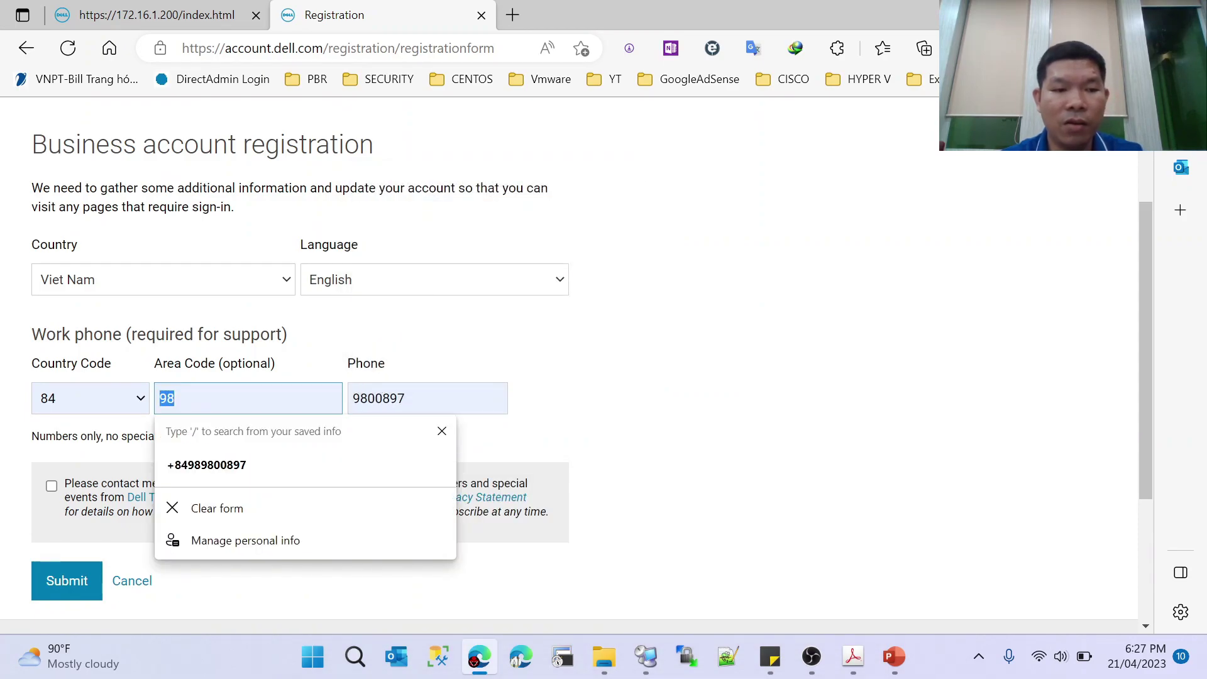
pyautogui.press('BackSpace')
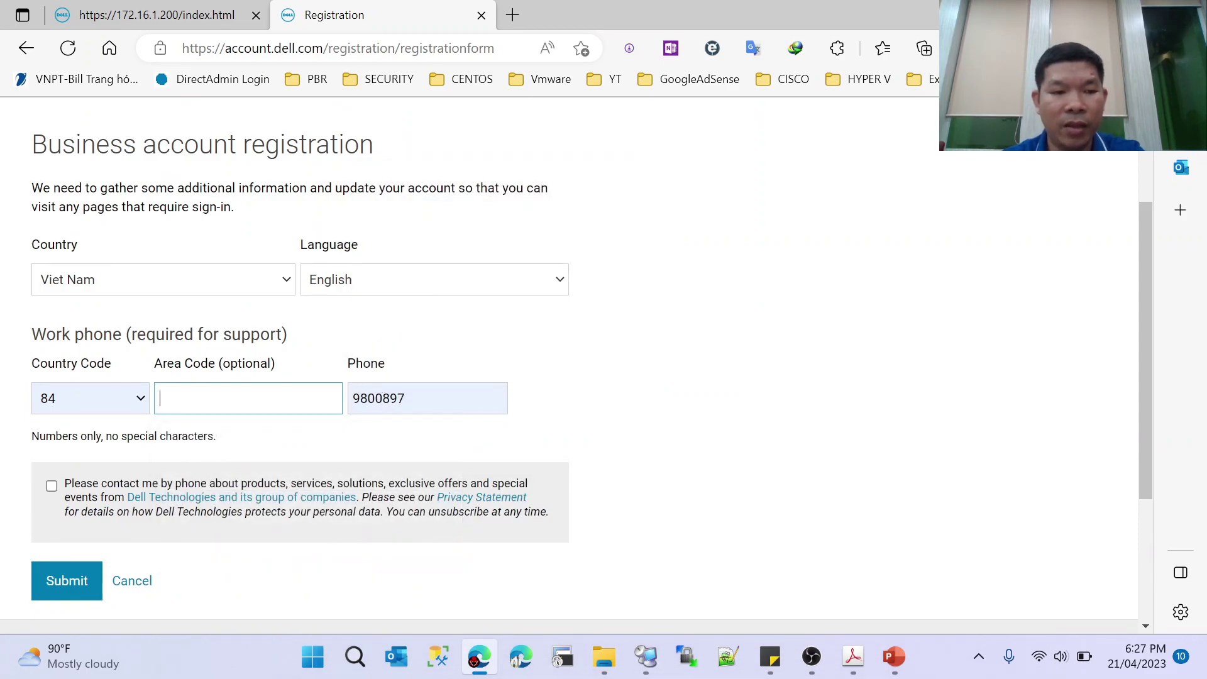
# - Tick the phone-contact consent, fill Phone with the saved local number, and submit the registration
pyautogui.click(52, 486)
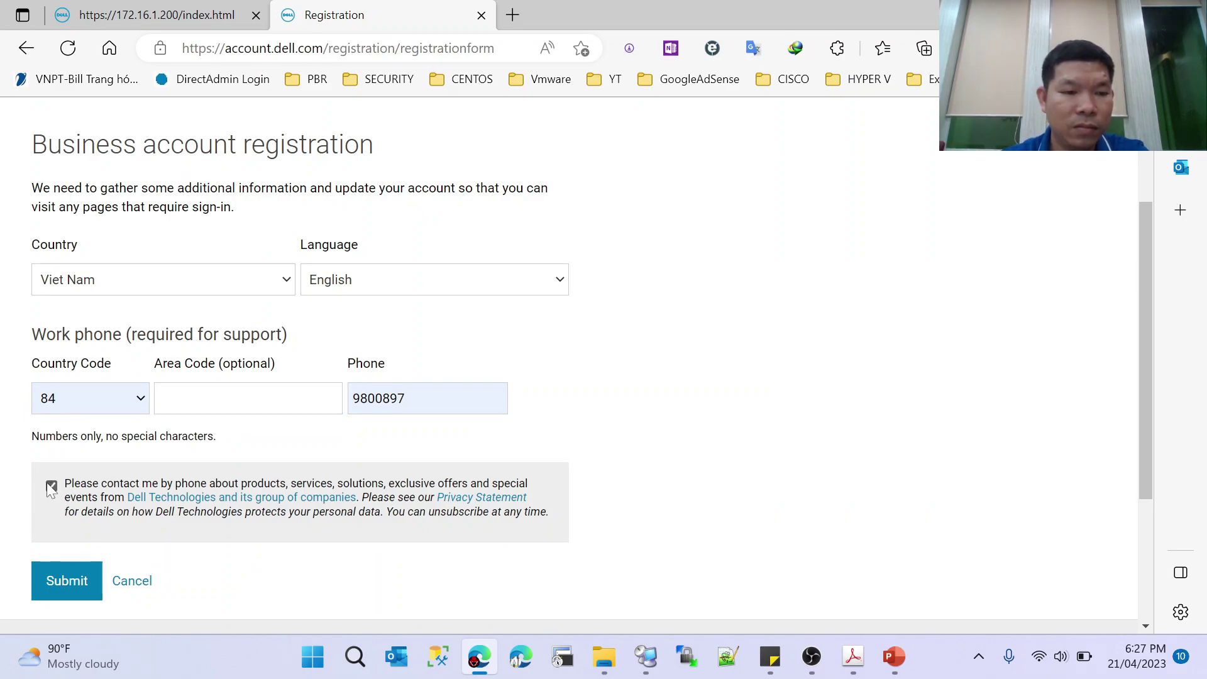
pyautogui.click(396, 398)
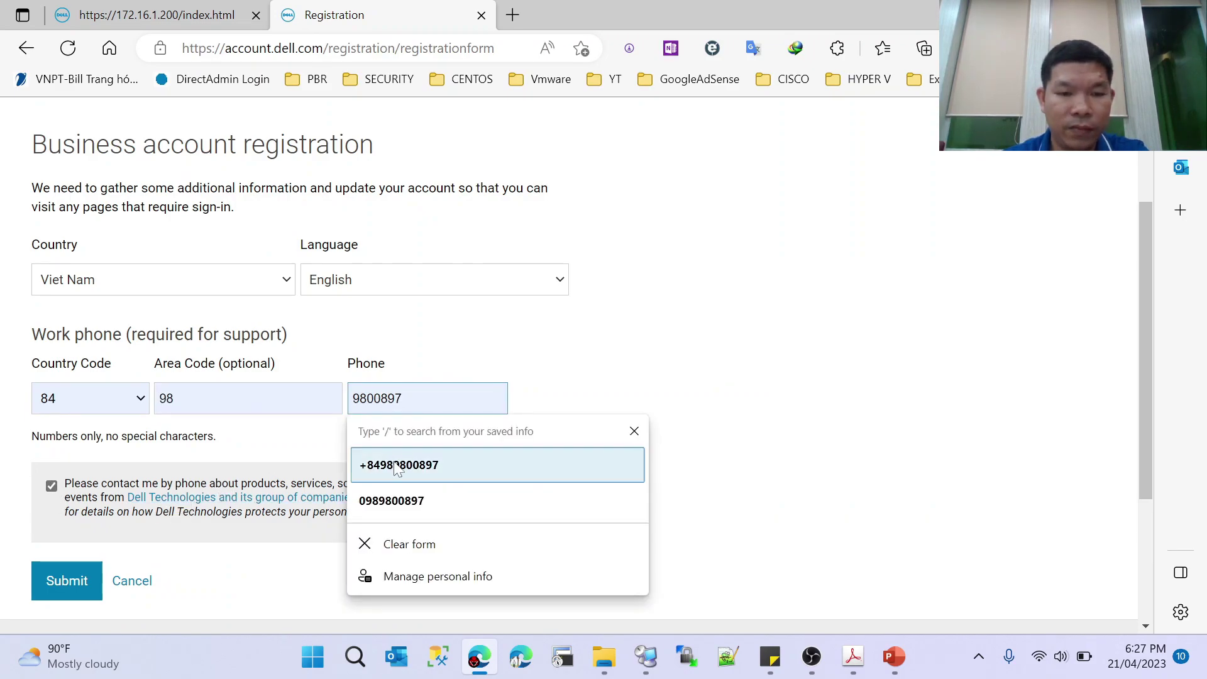
pyautogui.click(395, 499)
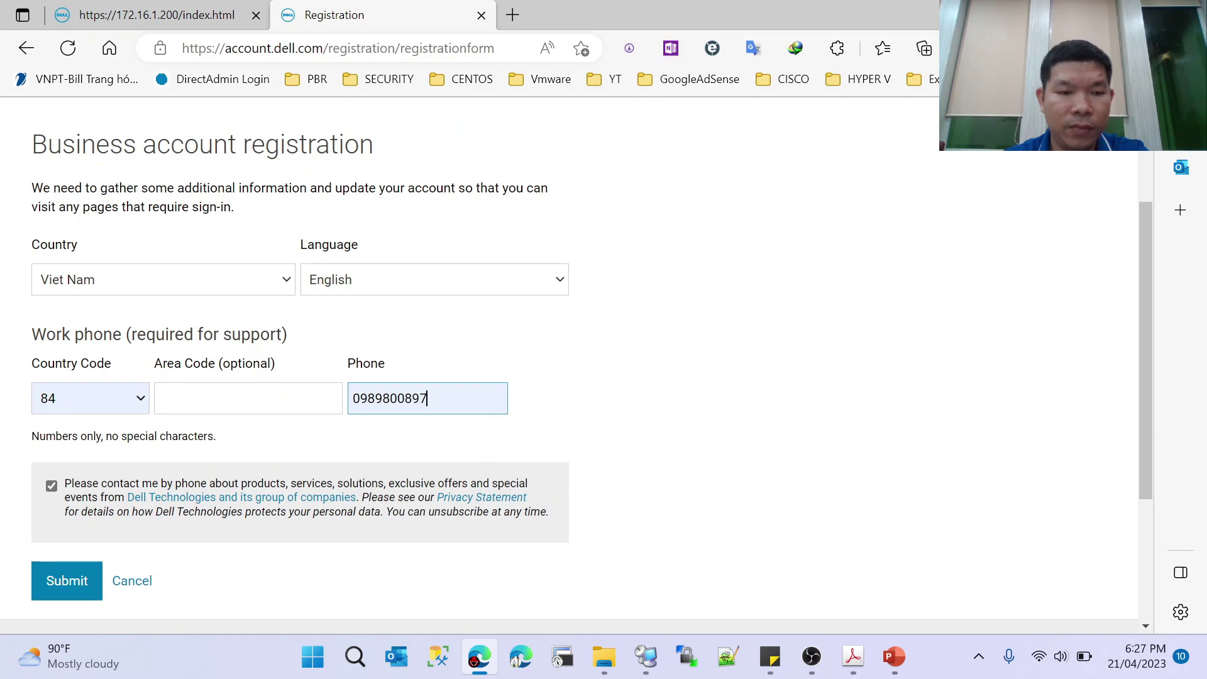
pyautogui.click(59, 582)
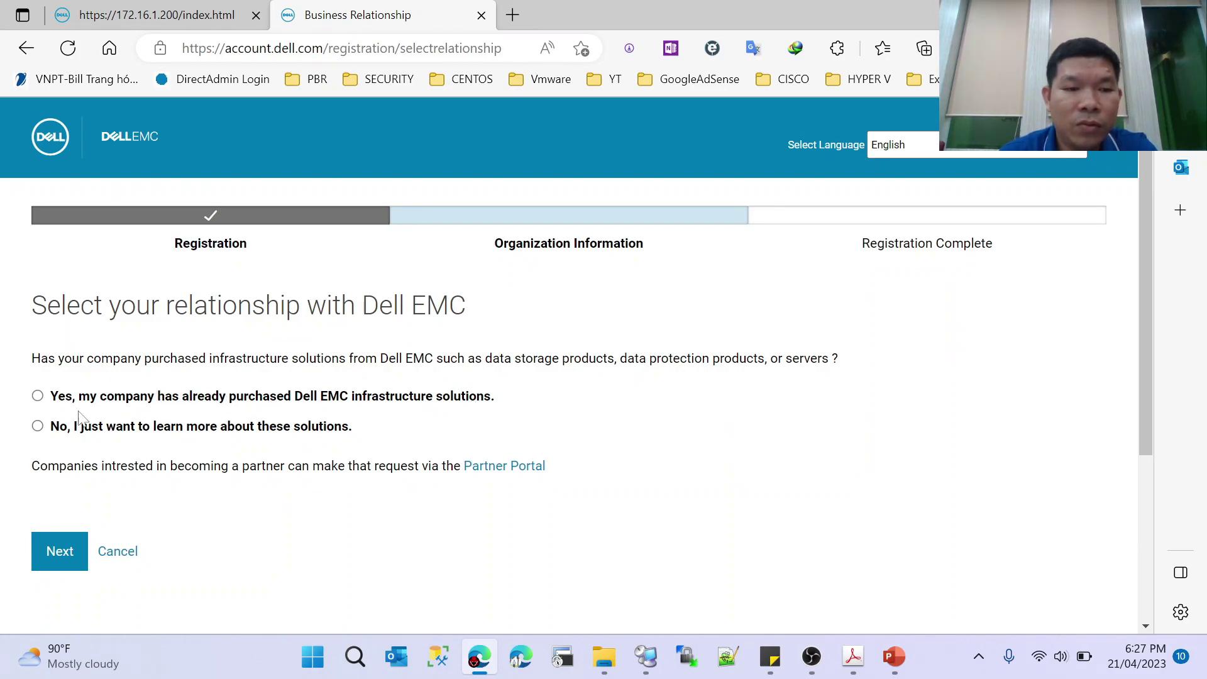
# - Answer Yes to already owning Dell EMC solutions and continue to Organization Information
pyautogui.click(37, 396)
pyautogui.click(69, 558)
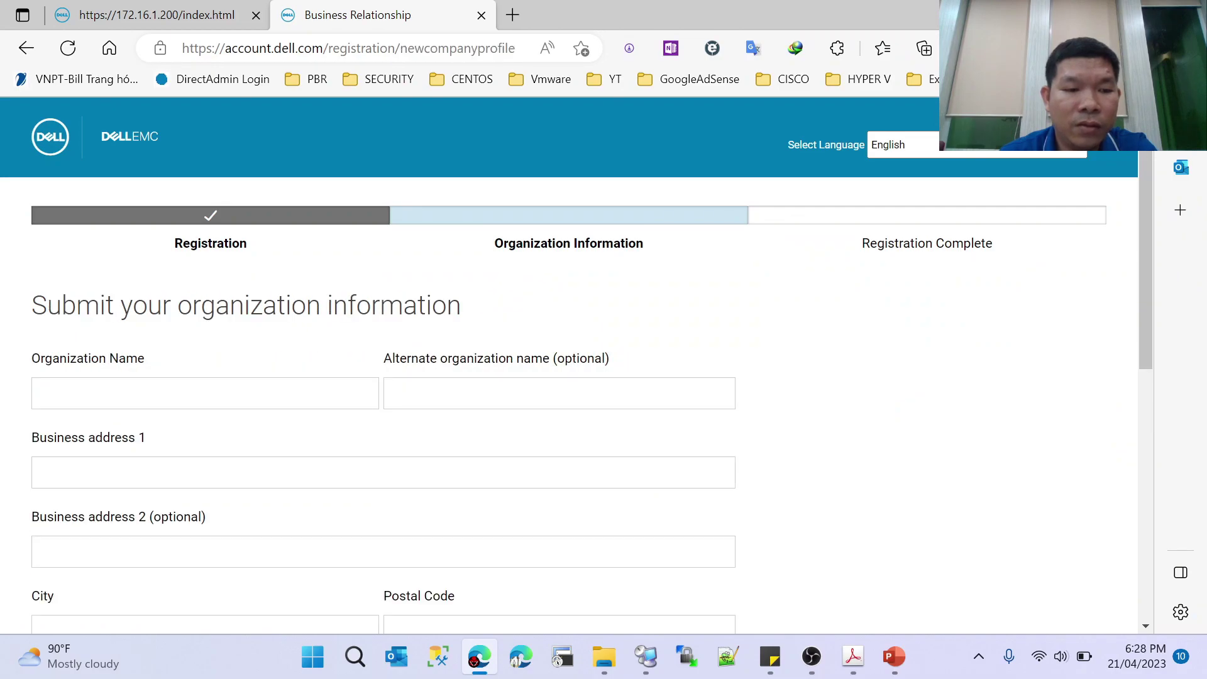
pyautogui.scroll(-5, 82, 370)
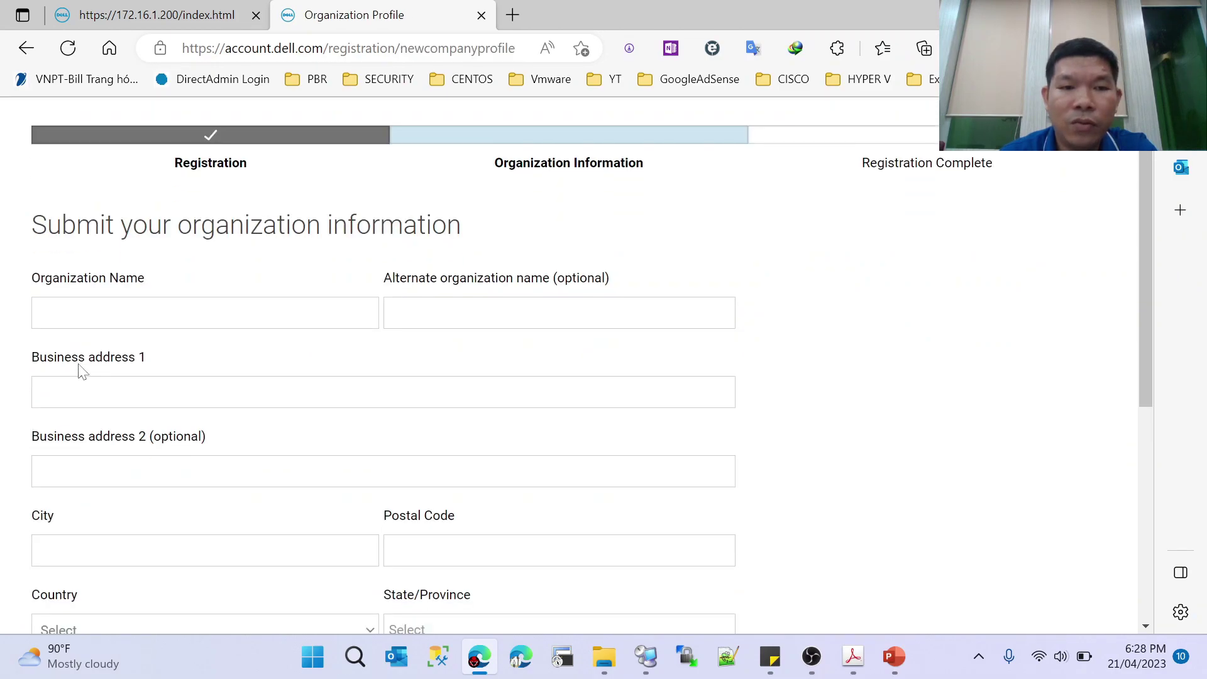
pyautogui.scroll(4, 309, 387)
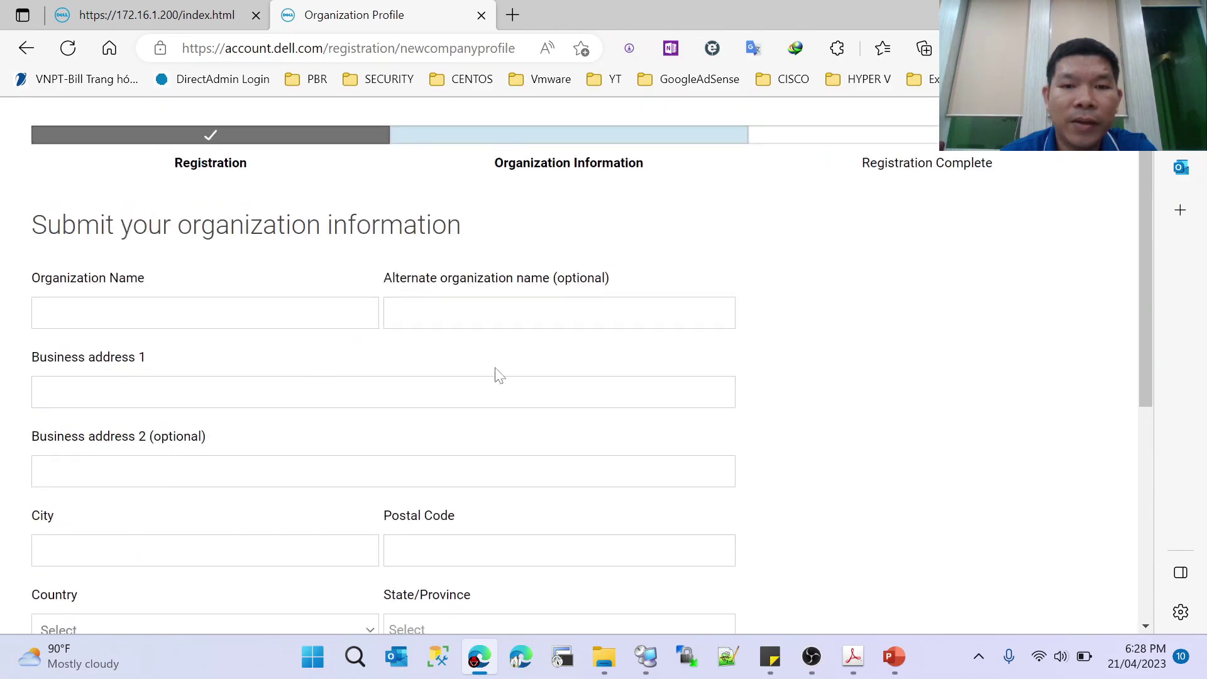
pyautogui.scroll(1, 494, 351)
# - Enter organization name 'Vietnam Fumiation JS Stock', alternate name 'VFC', and a saved business address
pyautogui.click(205, 393)
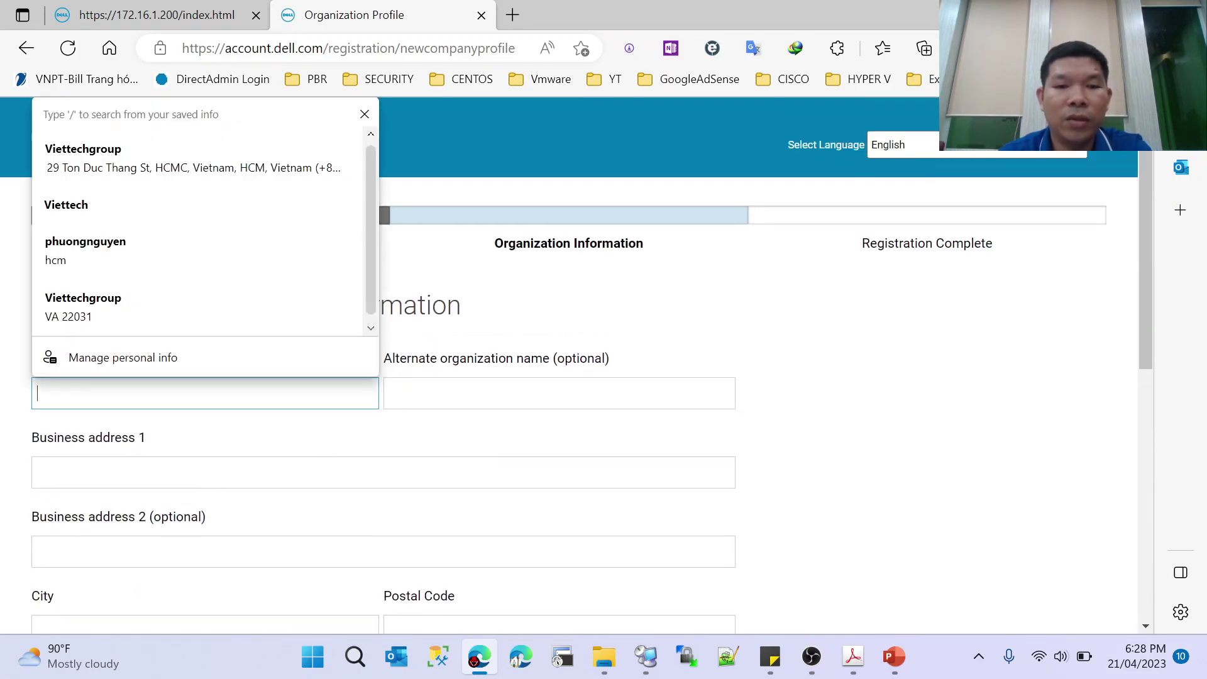
pyautogui.write('Viet')
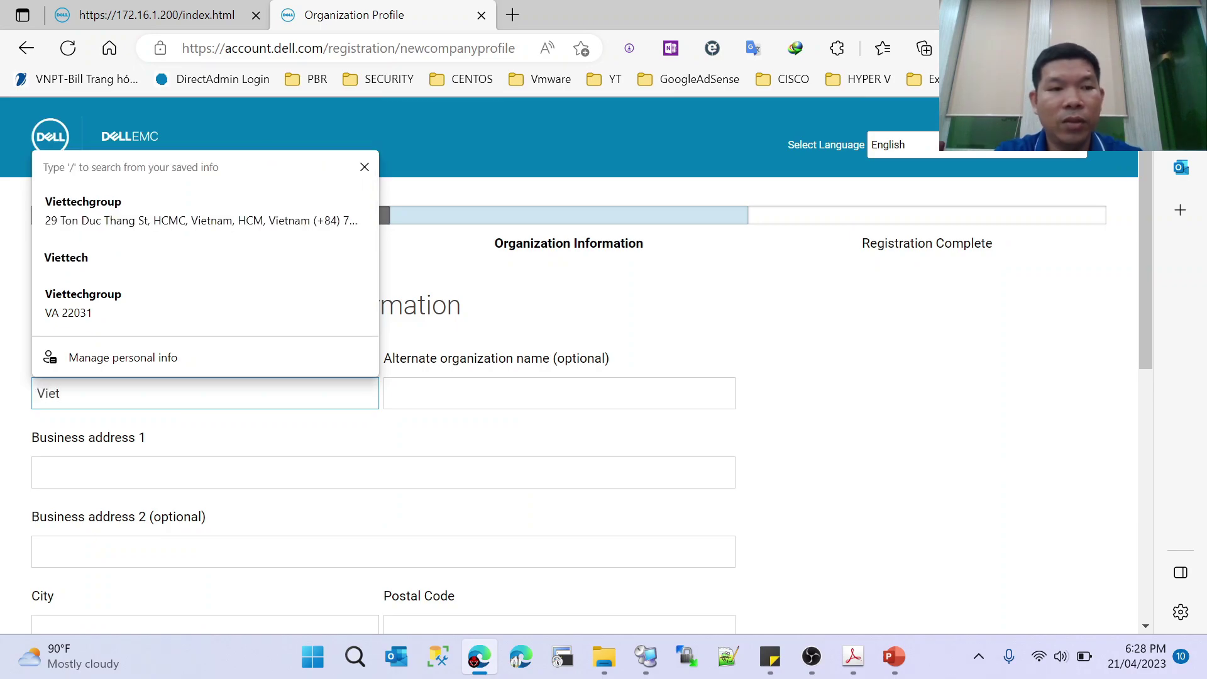
pyautogui.write('nam Fumiation')
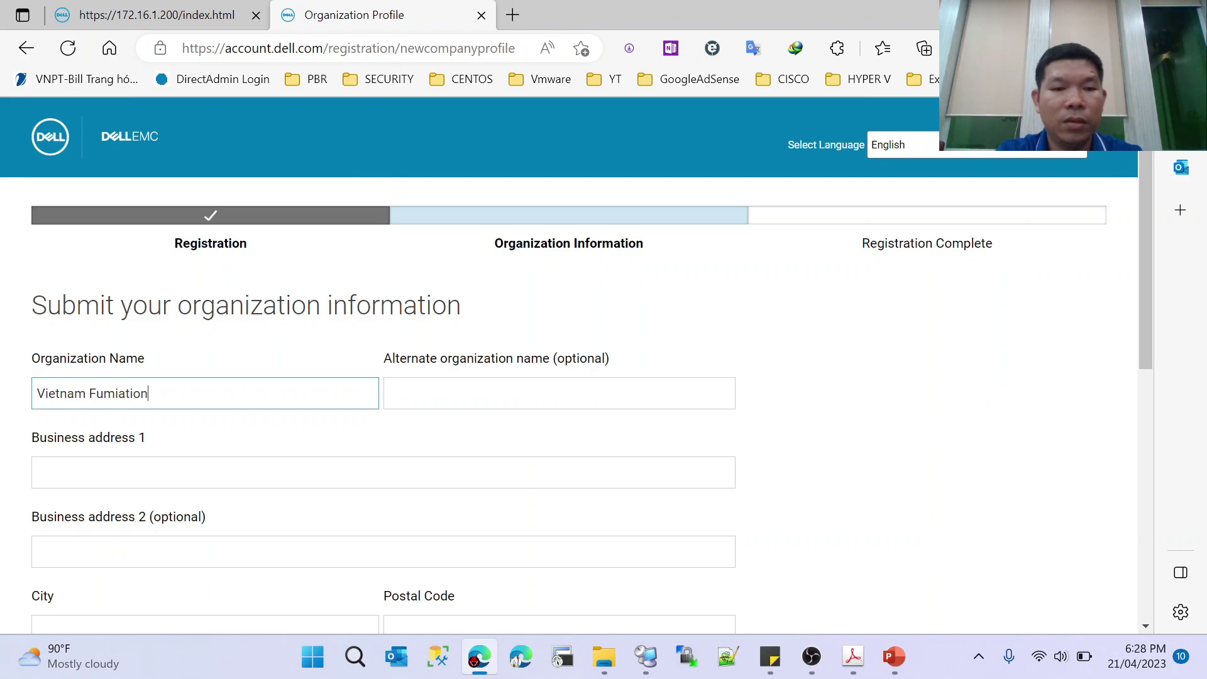
pyautogui.write(' JS')
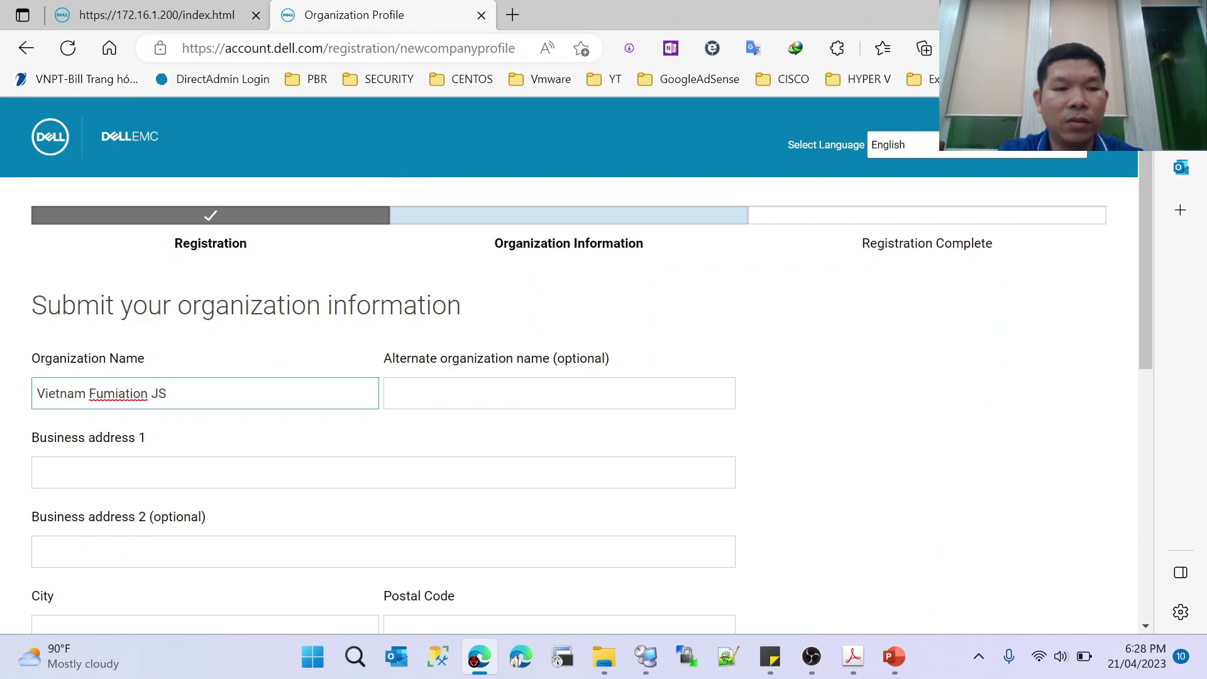
pyautogui.write(' Stock')
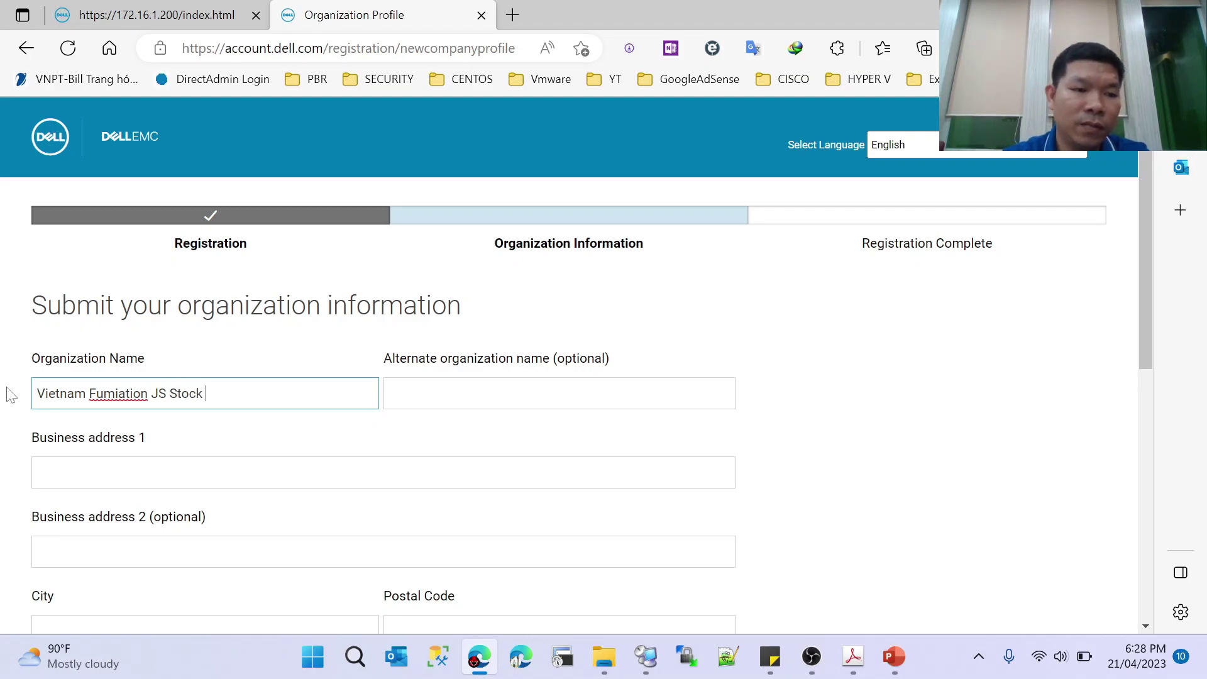
pyautogui.press('Tab')
pyautogui.write('VFC')
pyautogui.press('Tab')
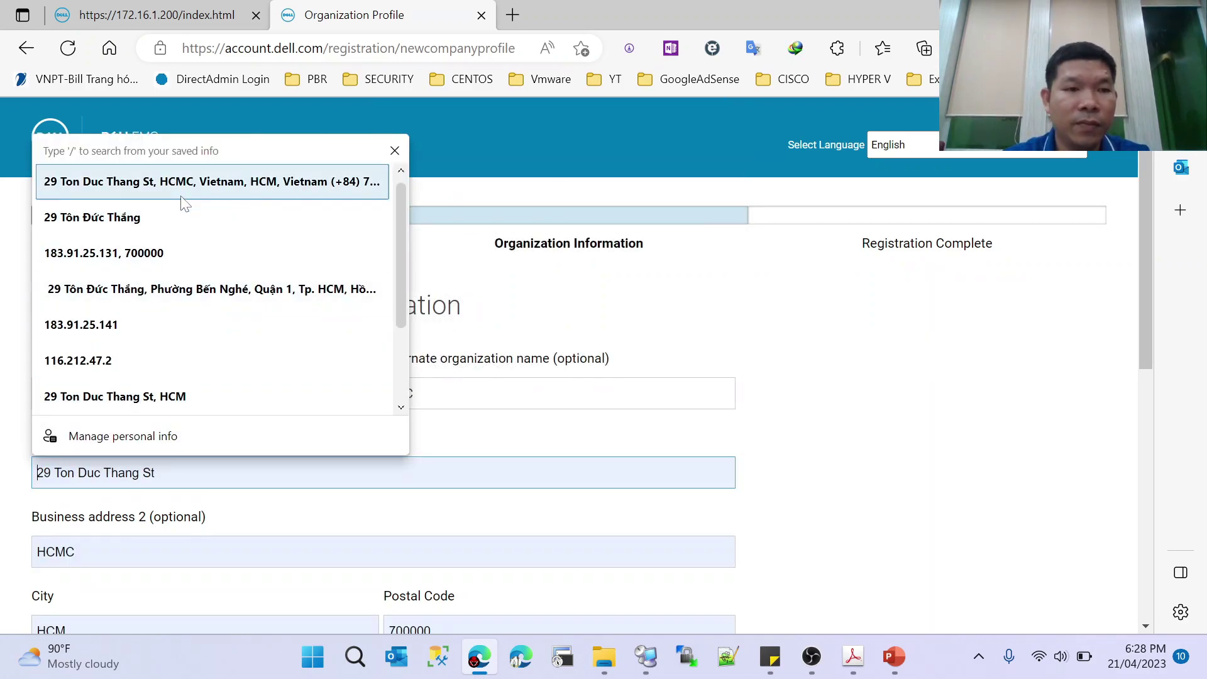
pyautogui.click(182, 189)
pyautogui.scroll(-6, 124, 250)
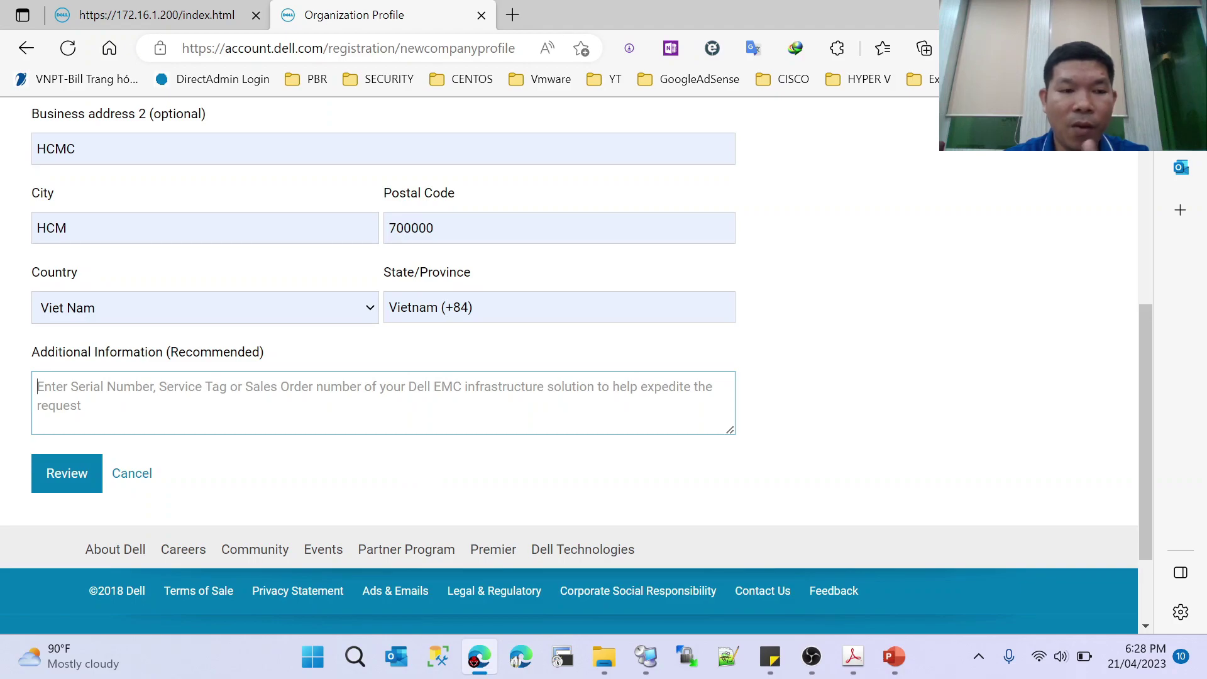
# - Replace the State/Province value with the saved hcm entry
pyautogui.click(378, 423)
pyautogui.scroll(4, 291, 426)
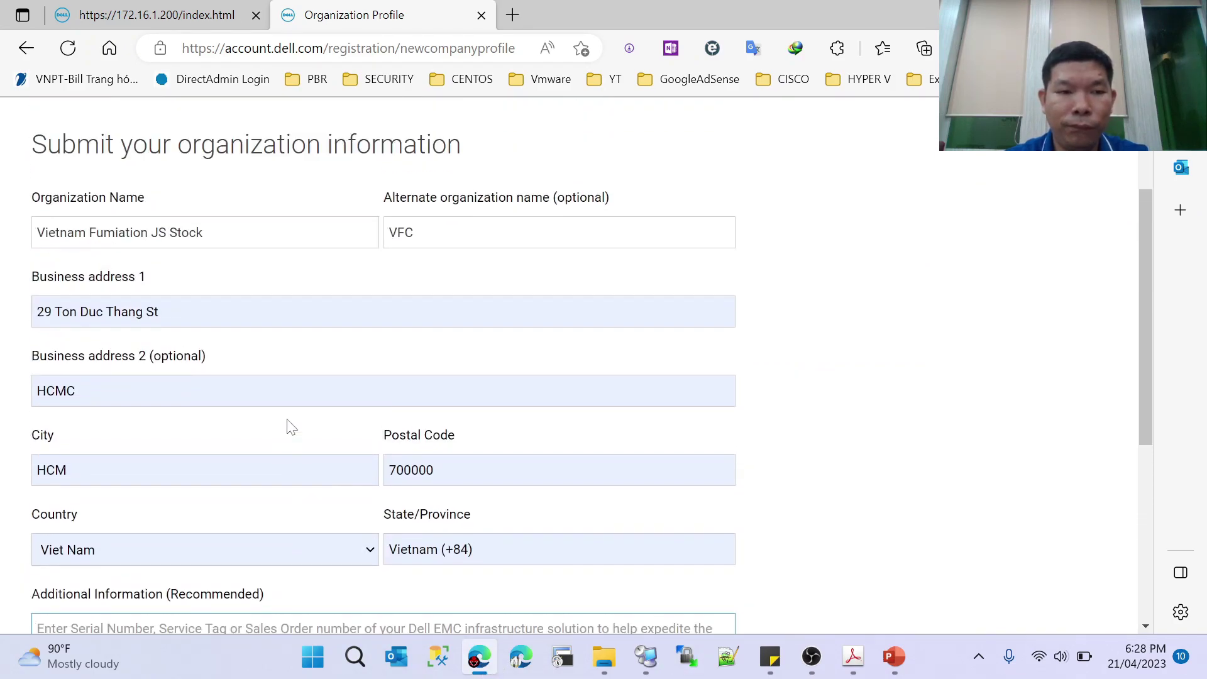
pyautogui.scroll(-2, 291, 426)
pyautogui.scroll(1, 287, 419)
pyautogui.scroll(-3, 287, 419)
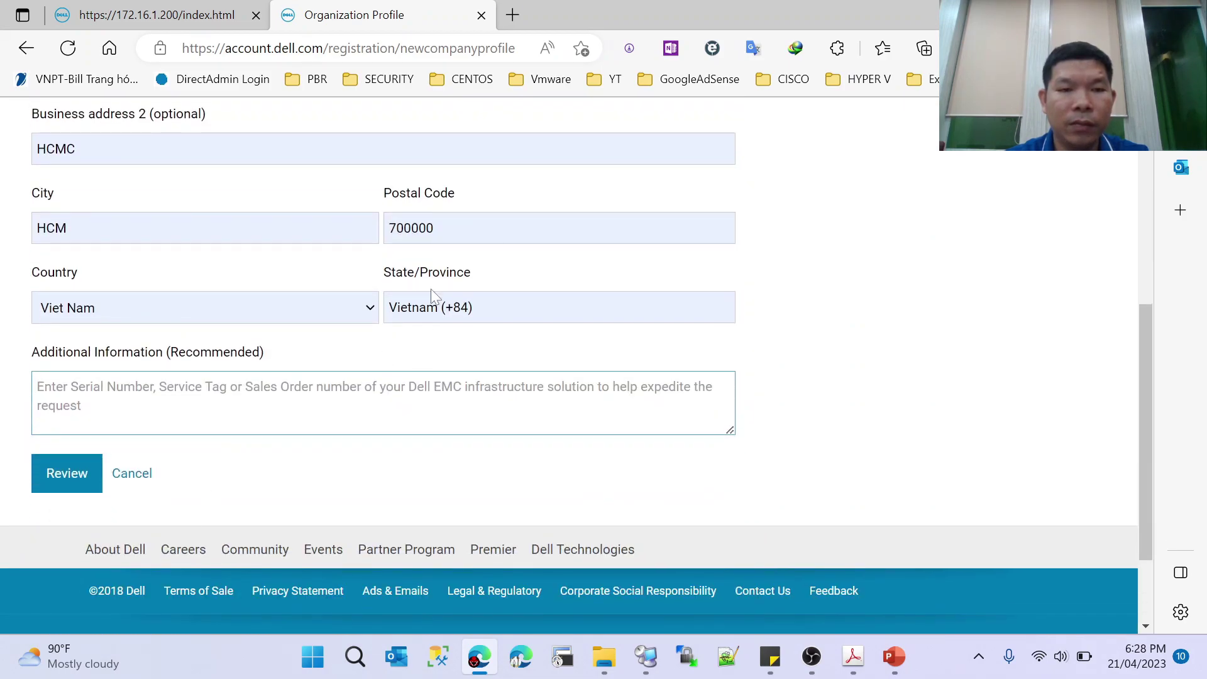
pyautogui.scroll(3, 431, 305)
pyautogui.tripleClick(431, 469)
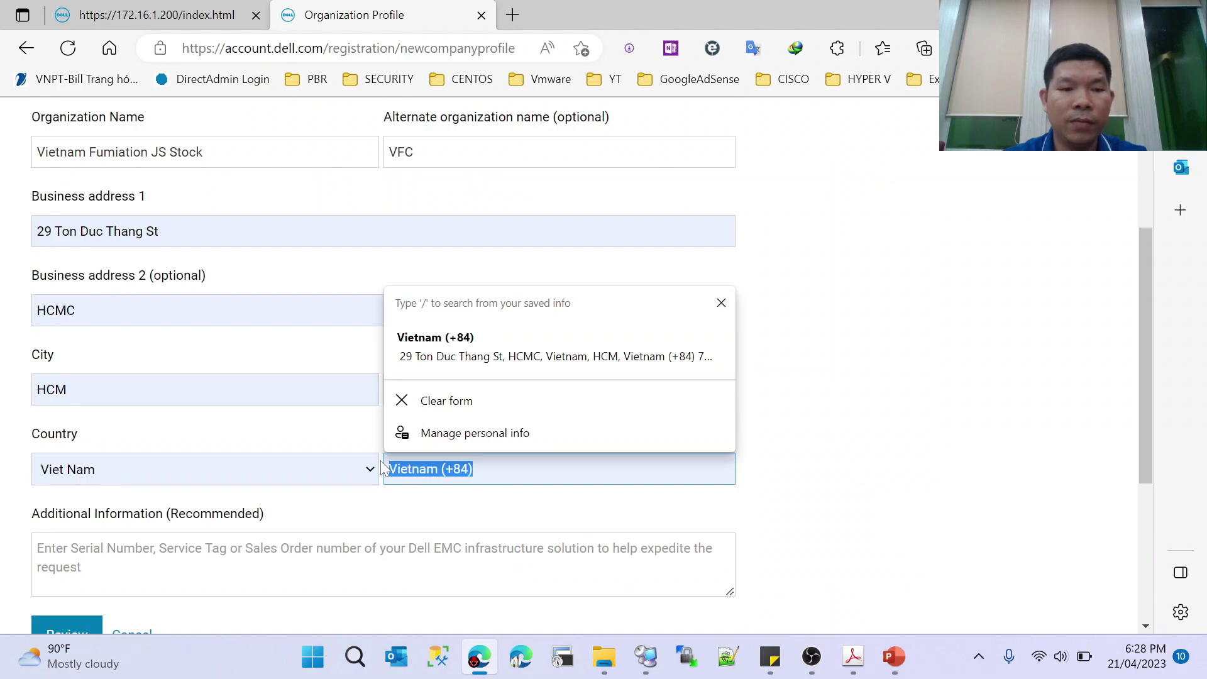
pyautogui.write('HCM')
pyautogui.press('Down')
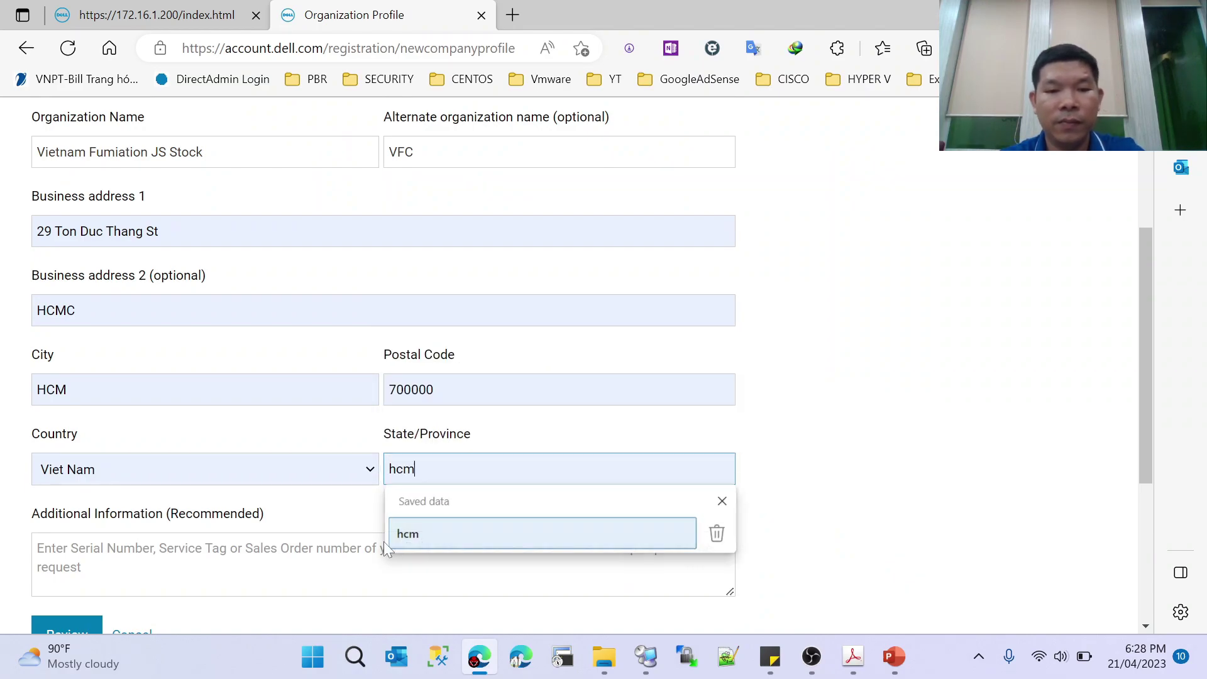
pyautogui.press('Return')
pyautogui.scroll(3, 380, 563)
pyautogui.scroll(-2, 384, 377)
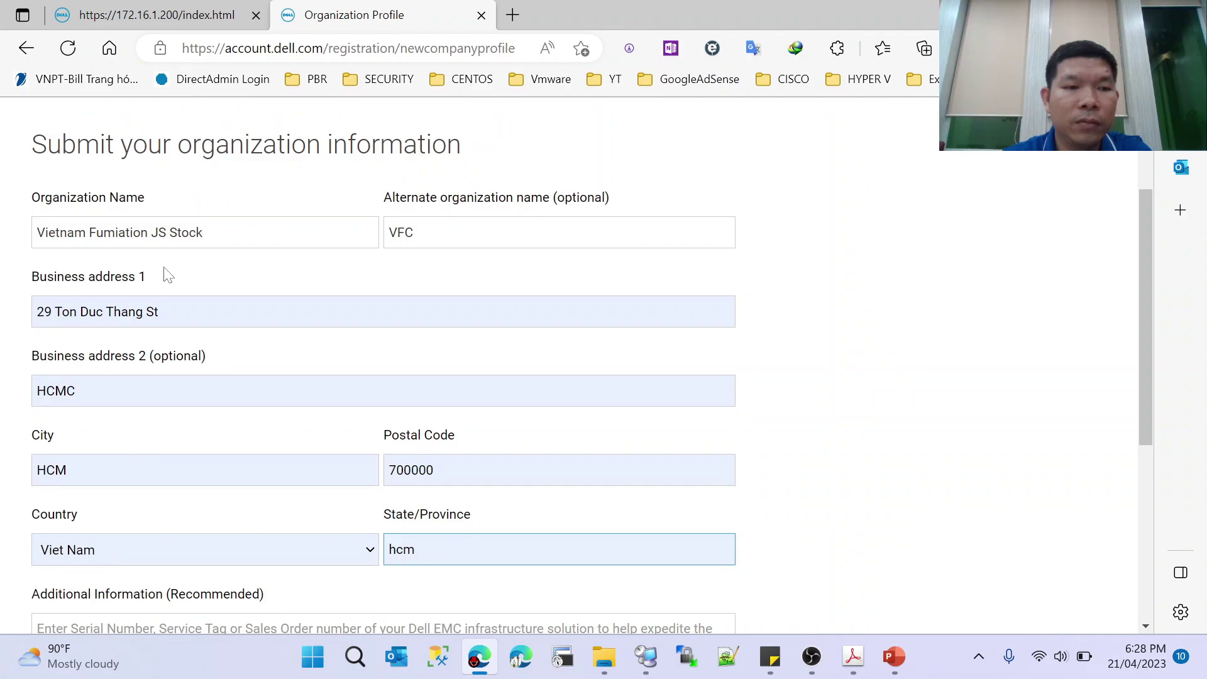
# - Correct the organization name to 'Vietnam Fumiation Company JS Stock'
pyautogui.click(206, 233)
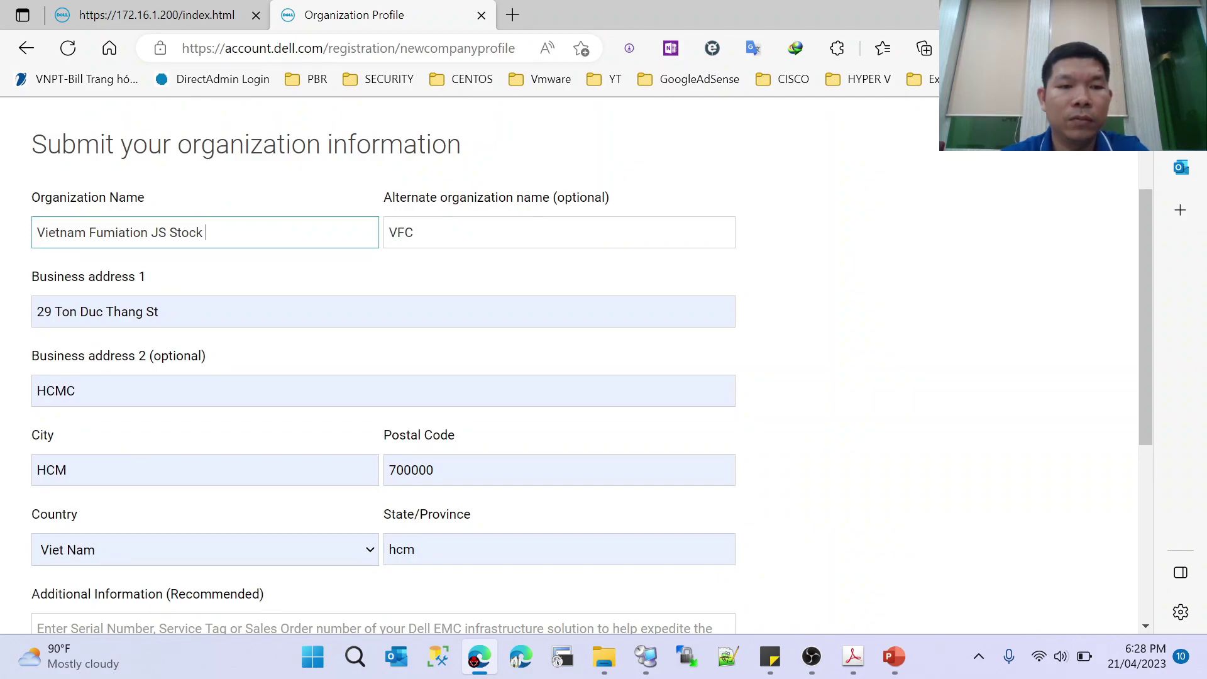
pyautogui.write('Compane')
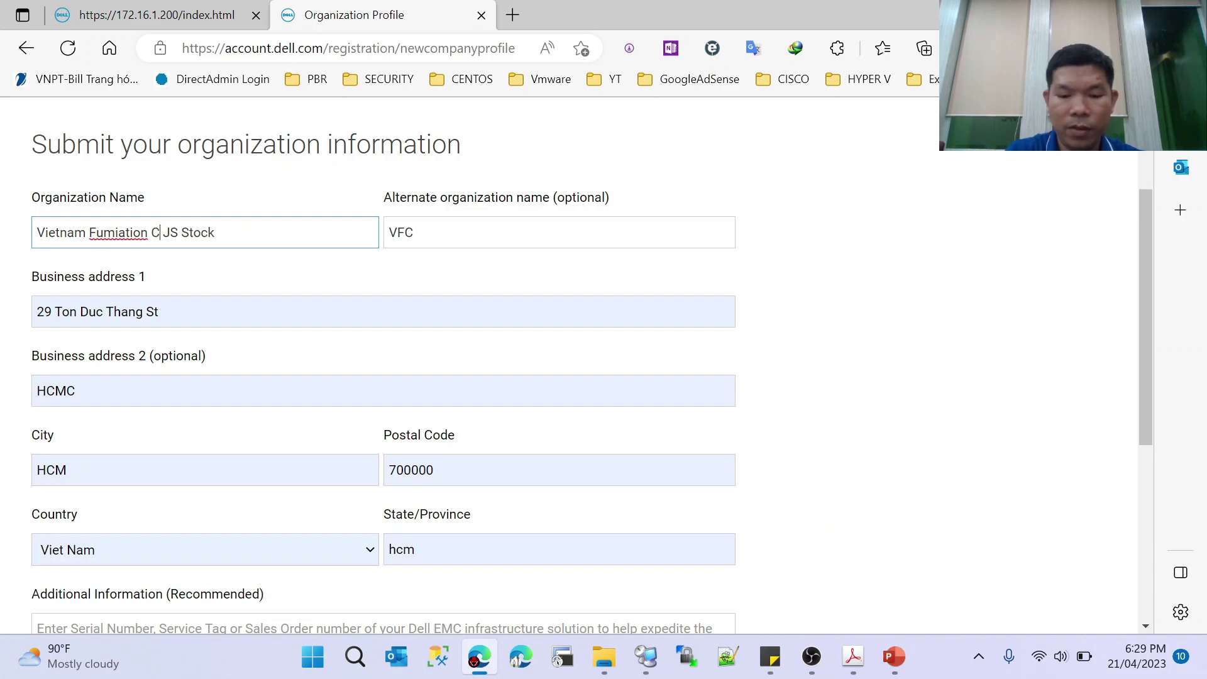
pyautogui.press('BackSpace')
pyautogui.write('y')
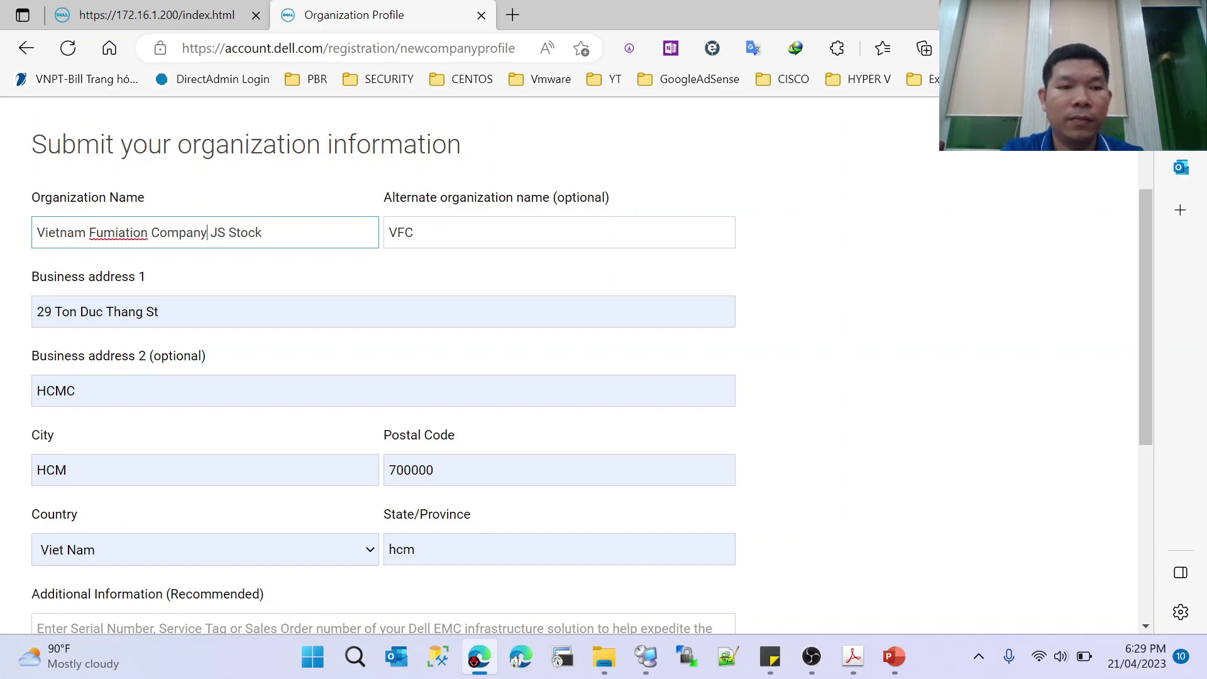
pyautogui.press('Tab')
pyautogui.press('Tab')
pyautogui.press('Tab')
pyautogui.press('Tab')
pyautogui.press('Tab')
pyautogui.press('Tab')
pyautogui.press('Tab')
pyautogui.press('Tab')
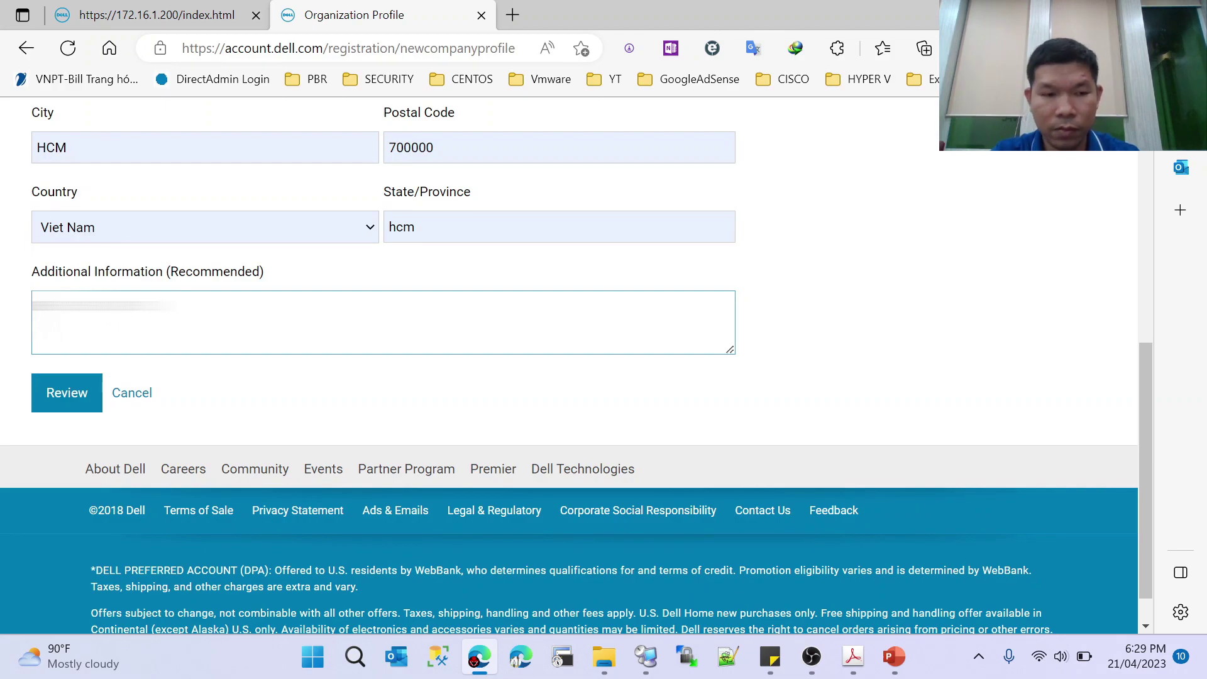
# - Review and submit the organization profile request, then check the registration-complete confirmation
pyautogui.click(55, 395)
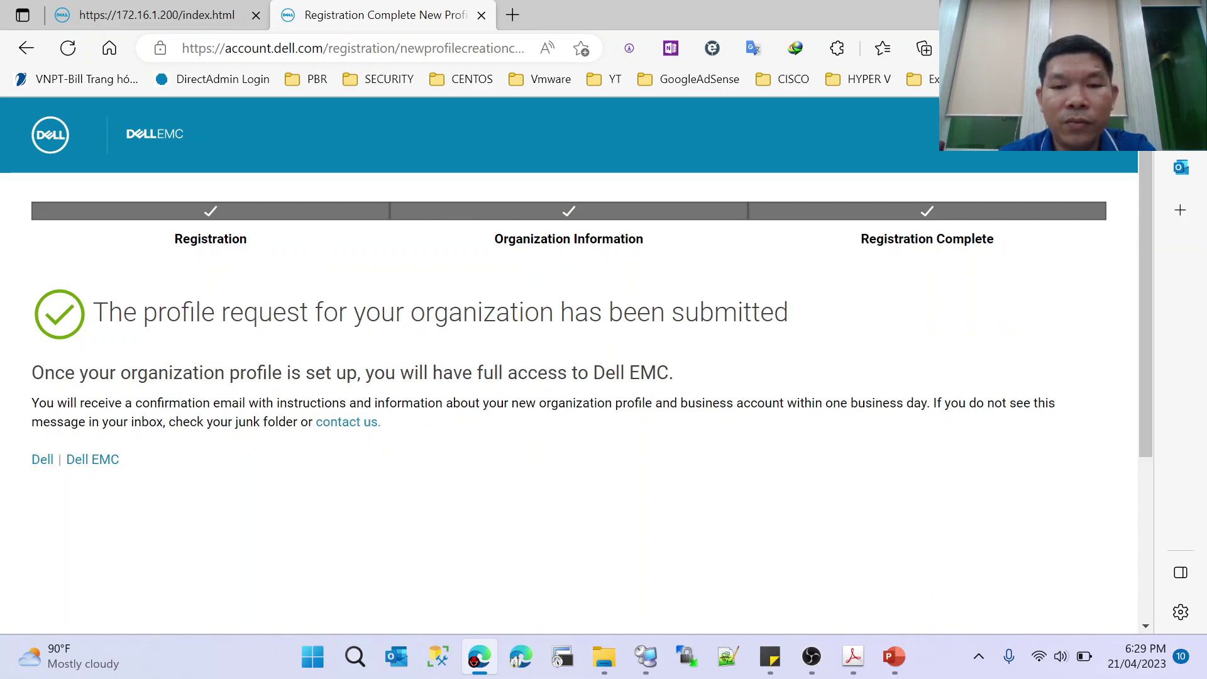
pyautogui.moveTo(775, 402); pyautogui.dragTo(594, 402)
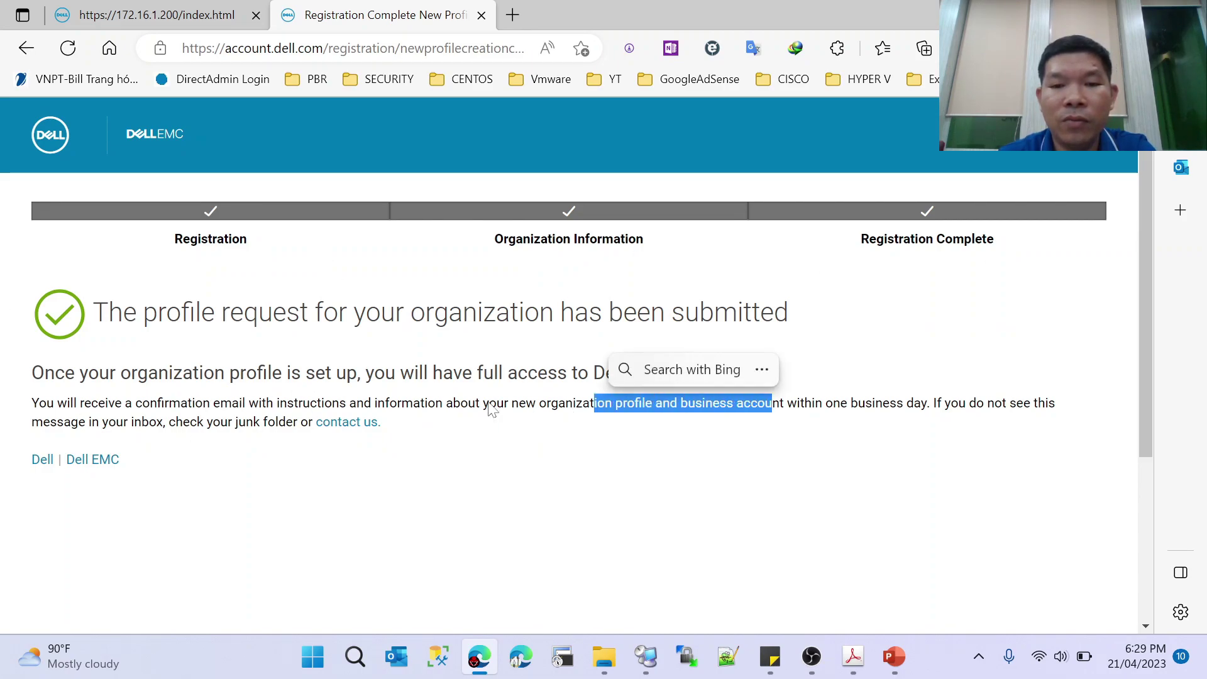
pyautogui.click(491, 409)
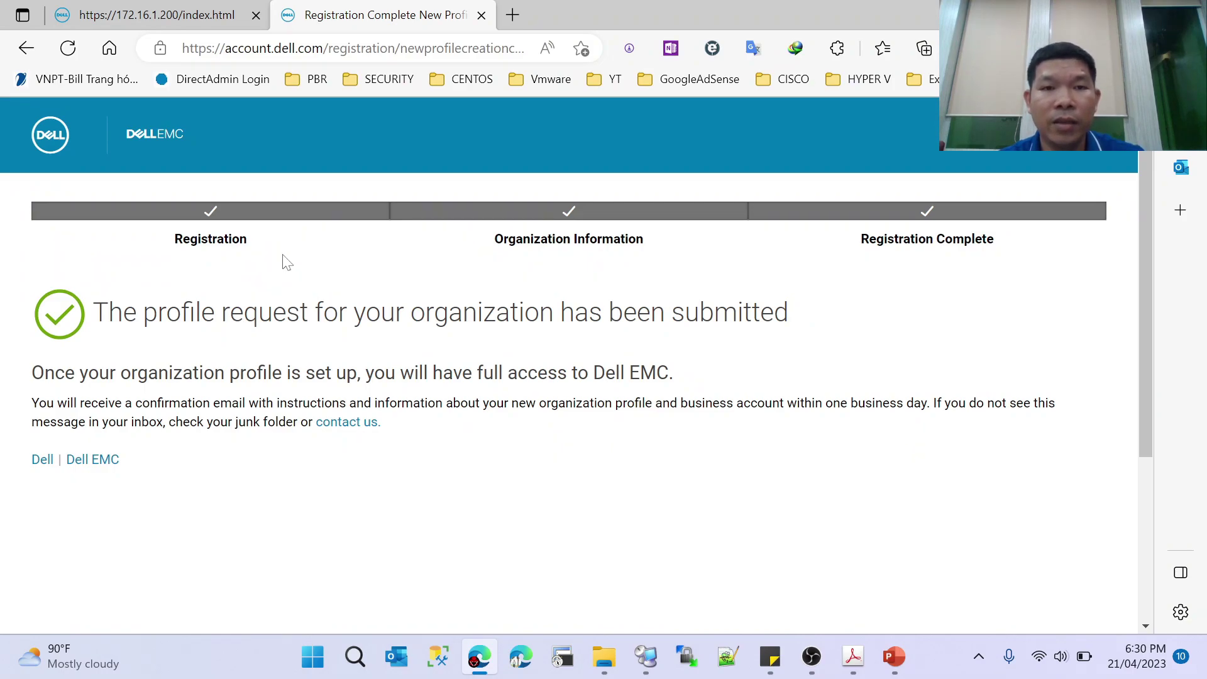
# - Switch back to the 172.16.1.200 tab showing the Unisphere Licenses step
pyautogui.click(162, 15)
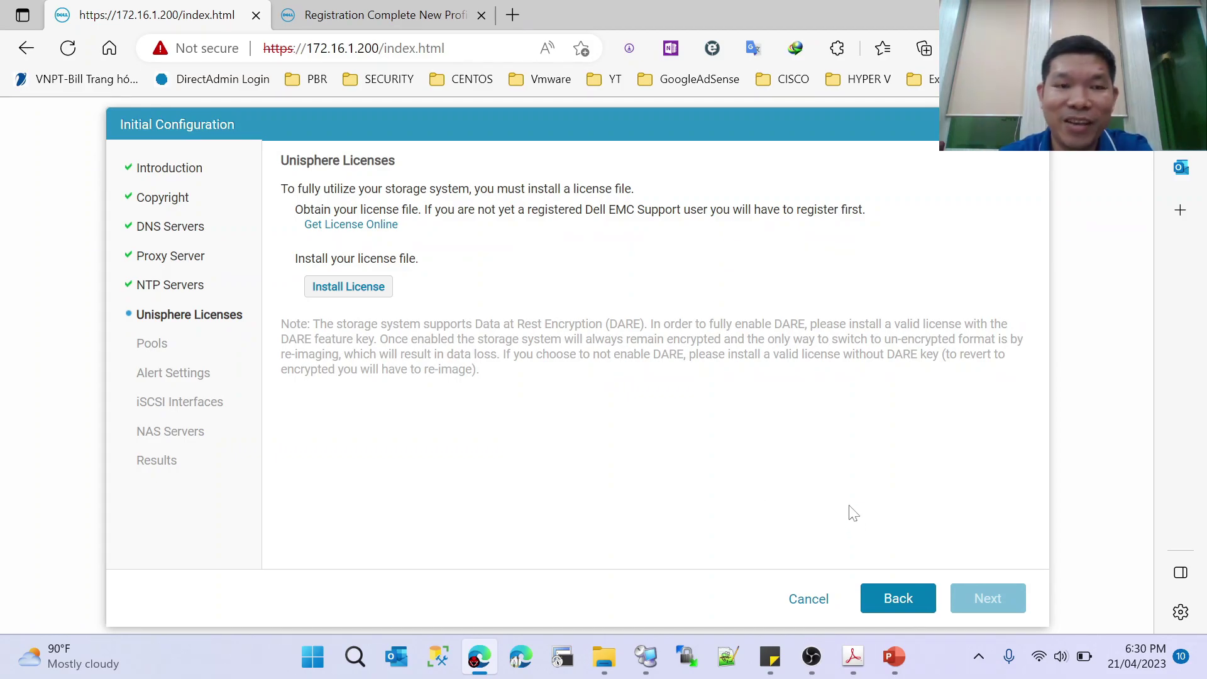
pyautogui.click(811, 656)
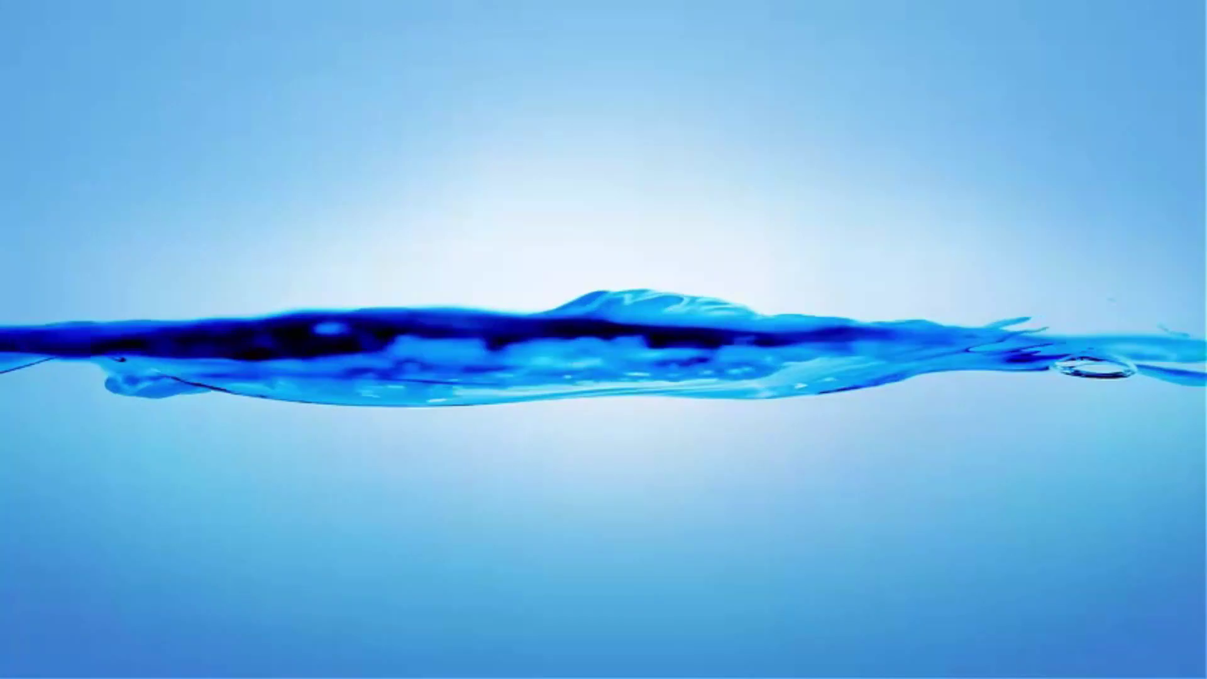